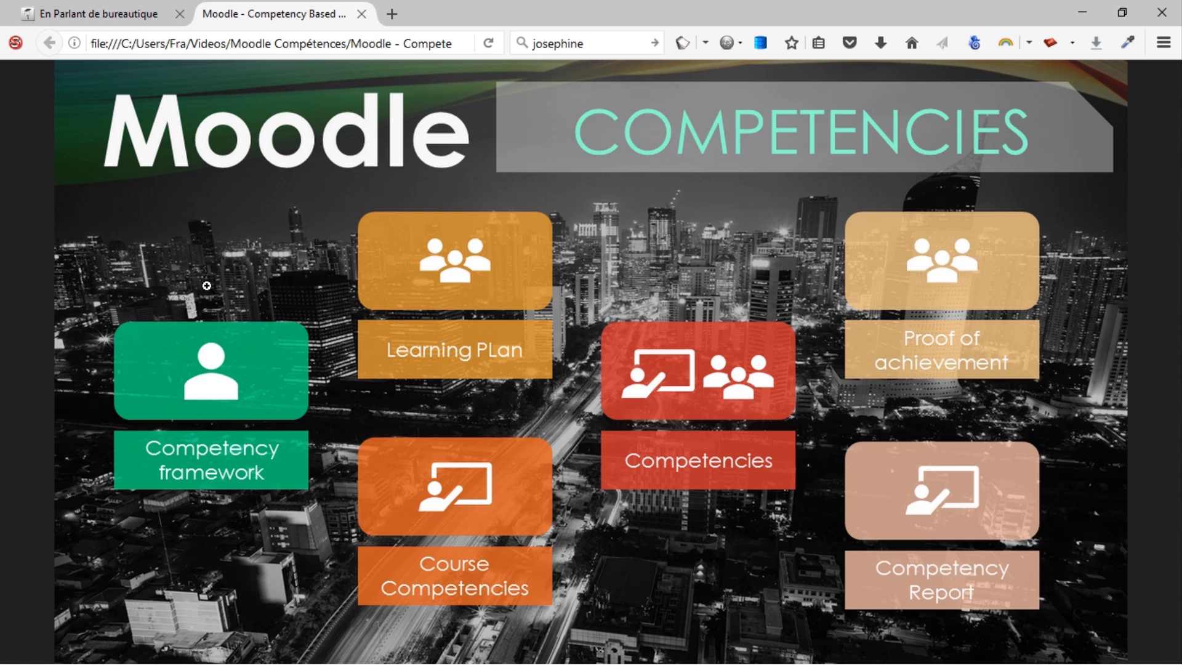
# Step: Switch to the 'en Parlant de Bureautique' Moodle site and scroll through its home page courses
pyautogui.click(114, 13)
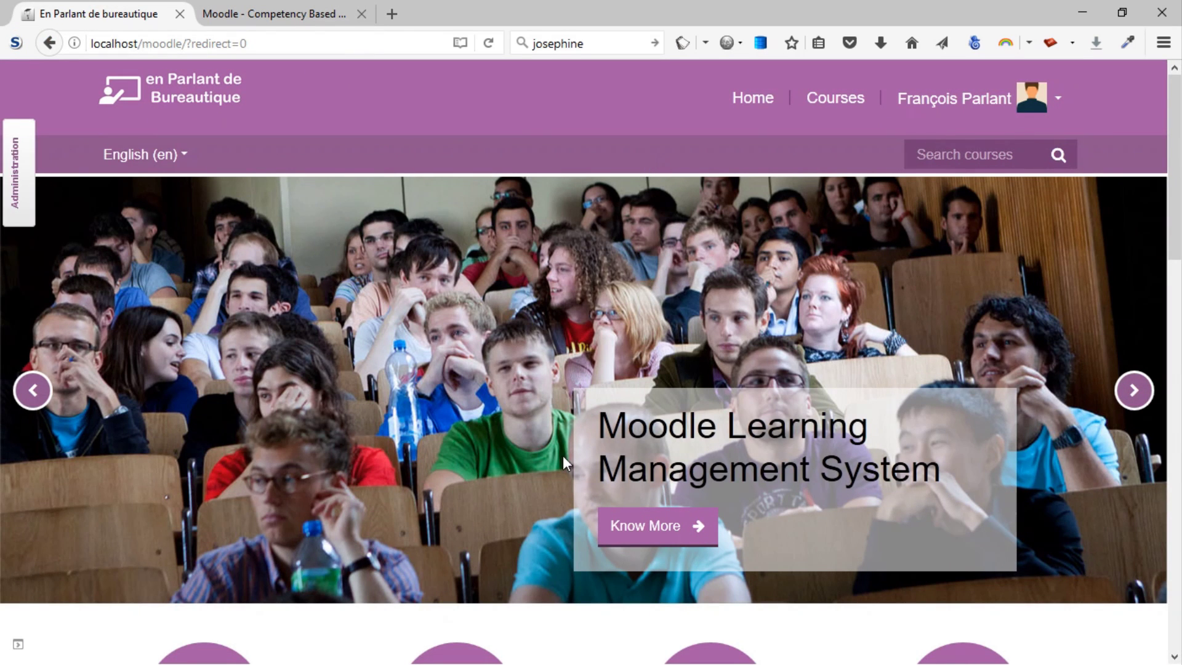
pyautogui.scroll(-10, 509, 338)
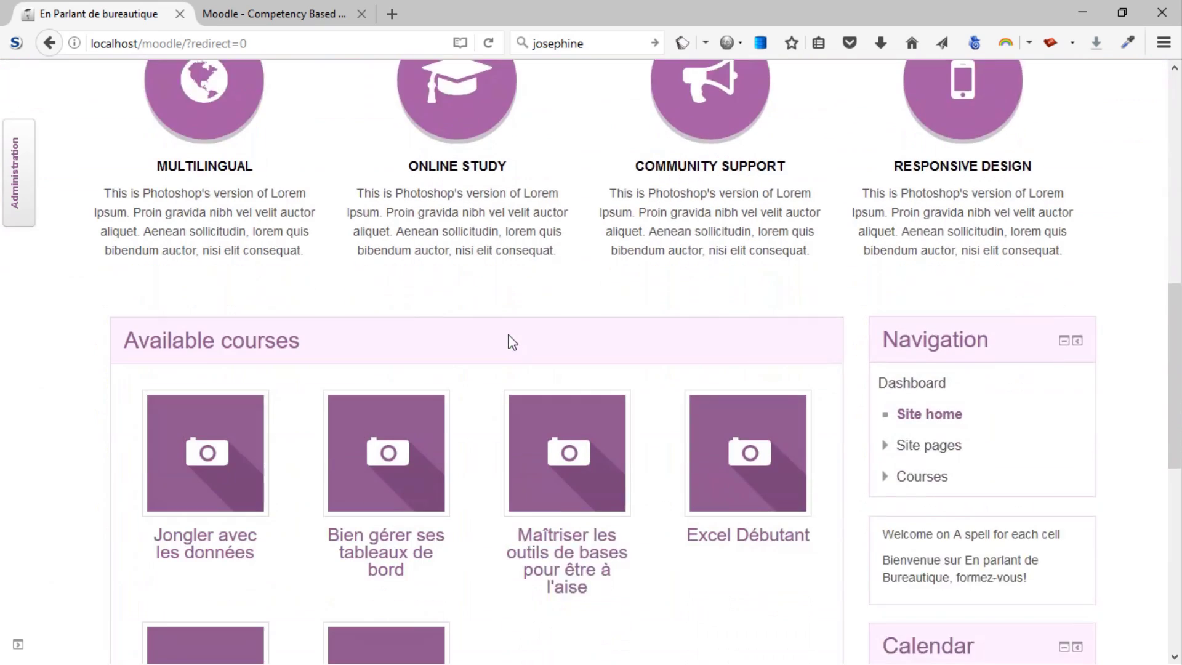
pyautogui.scroll(-7, 612, 284)
pyautogui.scroll(8, 612, 282)
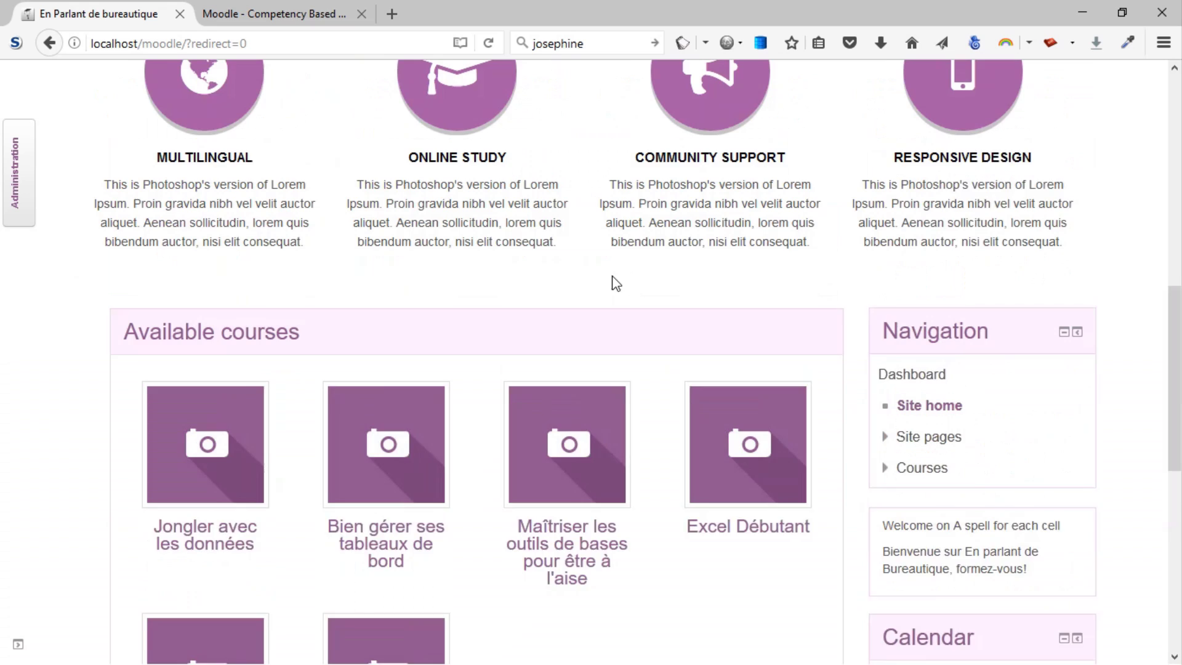
pyautogui.scroll(7, 604, 345)
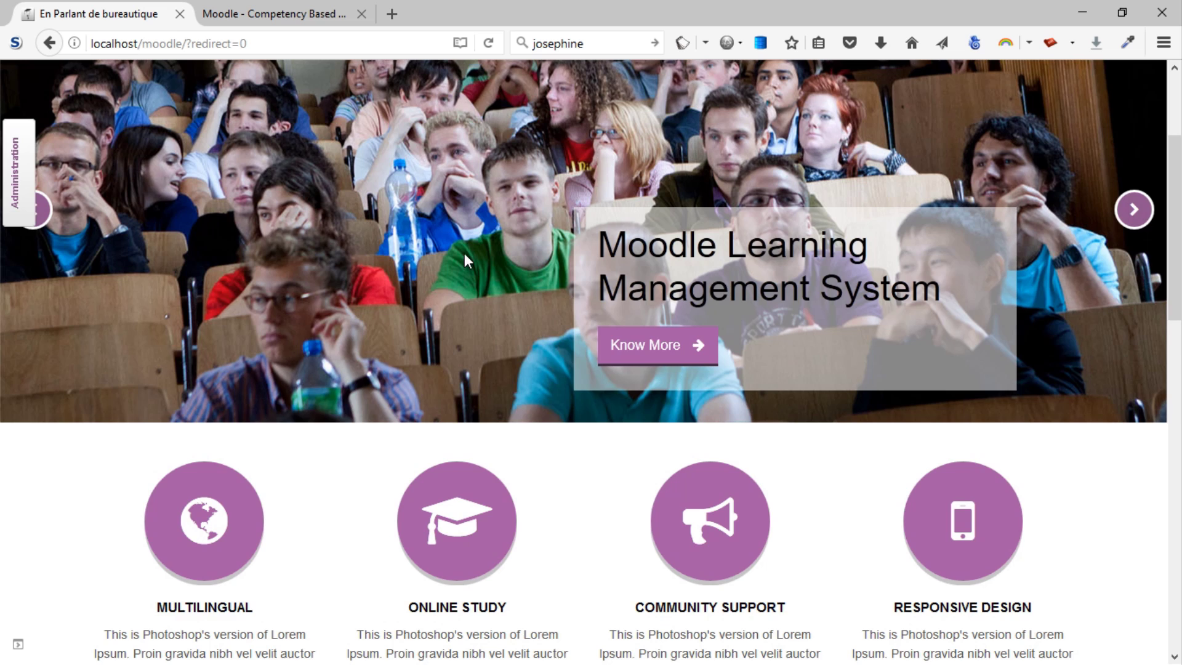
pyautogui.scroll(3, 464, 253)
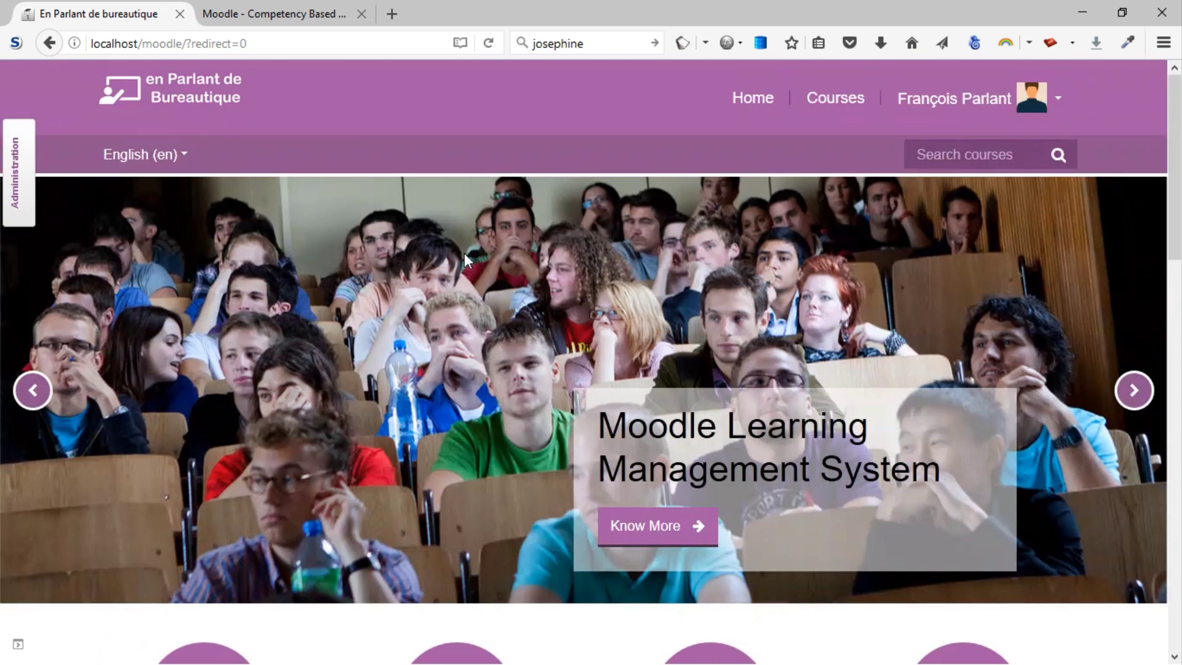
# Step: Go through Site administration > Competencies to the Competency frameworks list (_Excel, _Management, _Word)
pyautogui.click(25, 197)
pyautogui.moveTo(22, 191)
pyautogui.scroll(-1, 114, 317)
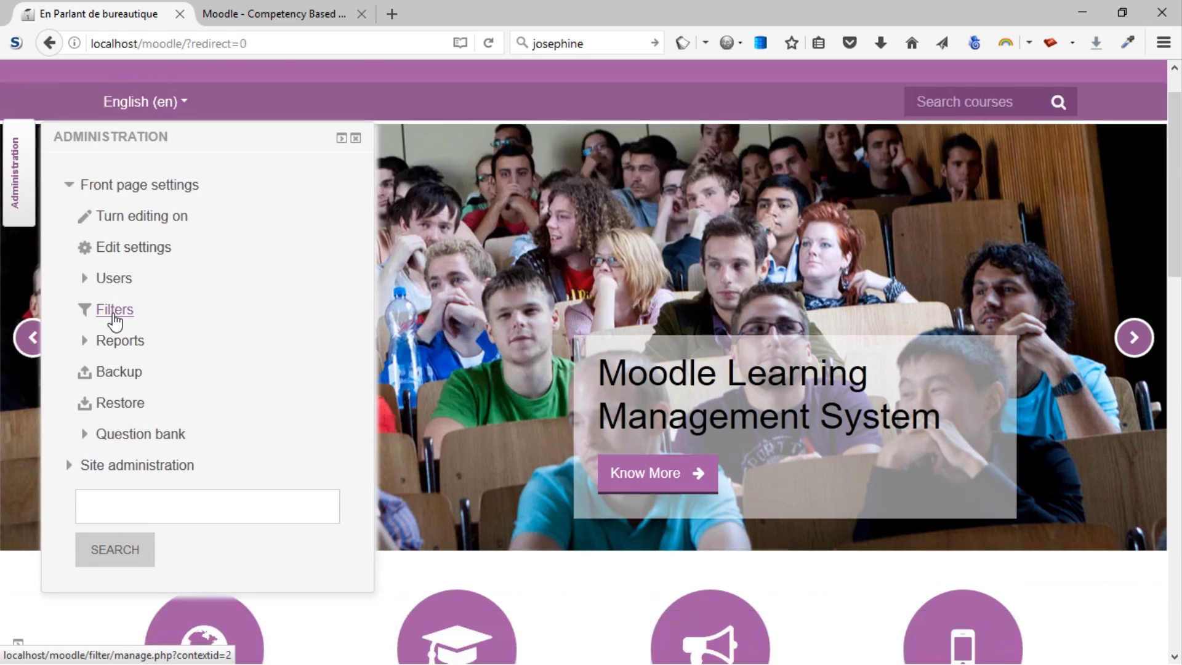
pyautogui.scroll(-4, 114, 317)
pyautogui.click(69, 466)
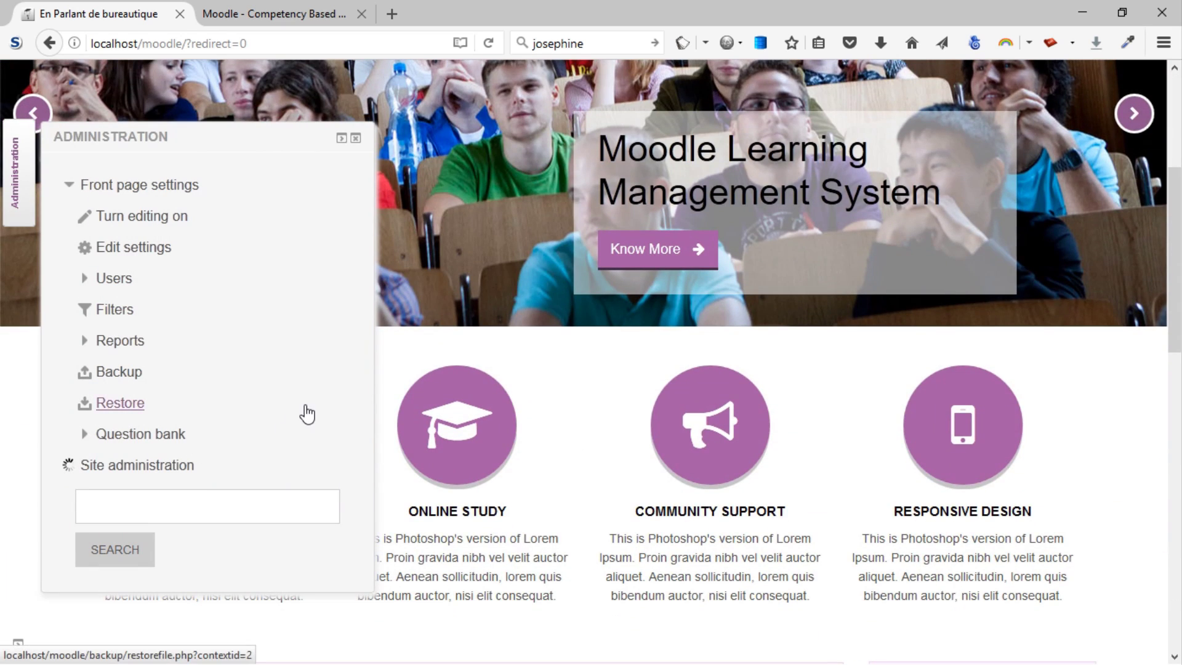
pyautogui.scroll(-5, 272, 349)
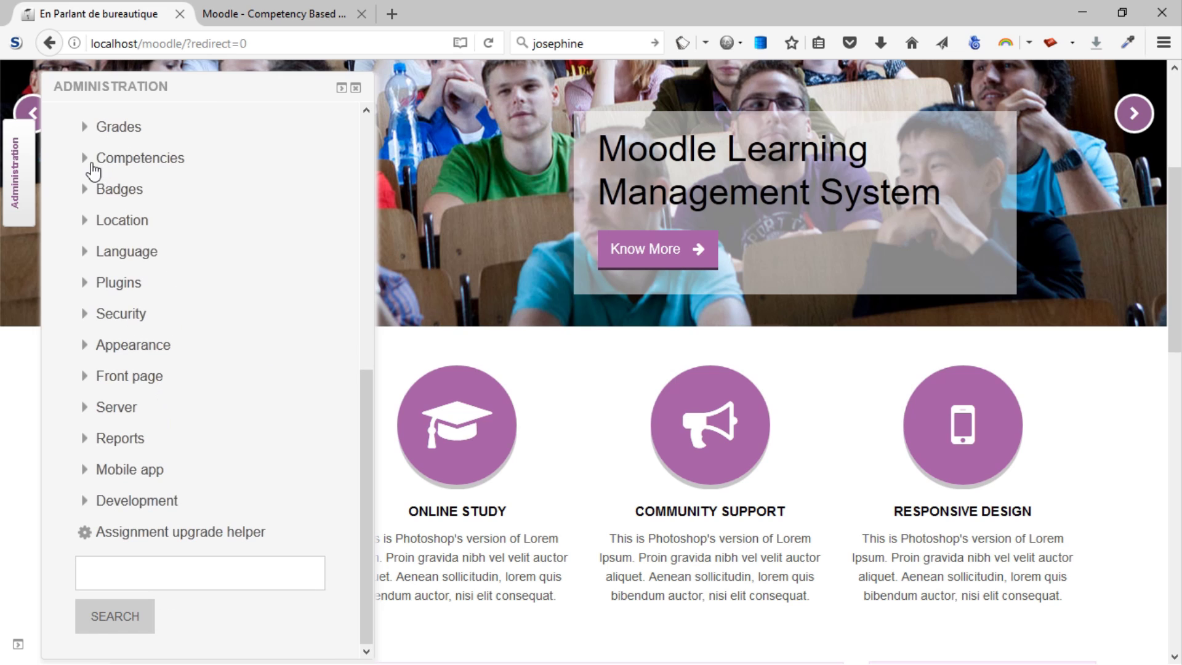
pyautogui.click(85, 161)
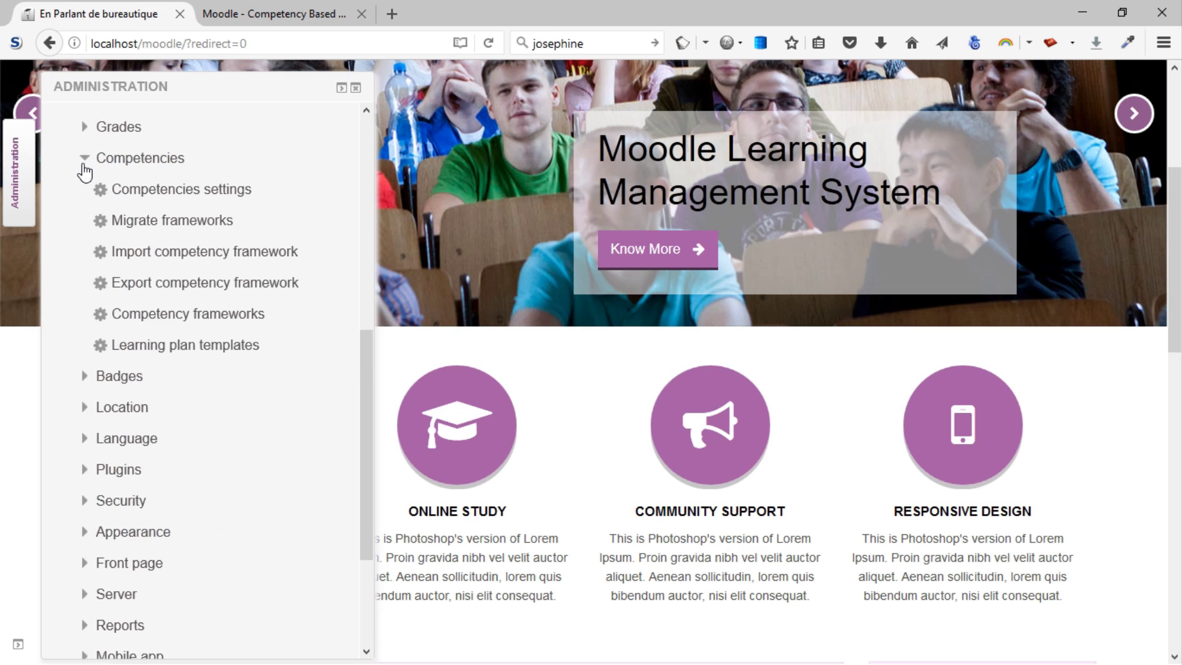
pyautogui.click(180, 317)
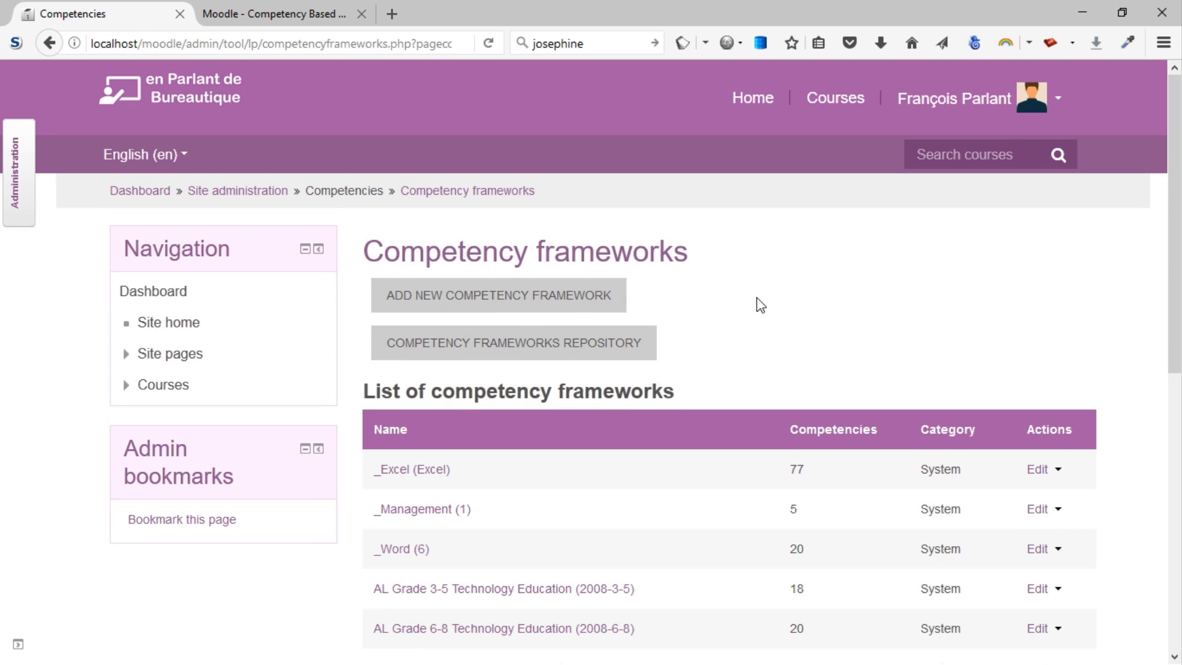
pyautogui.scroll(-3, 757, 299)
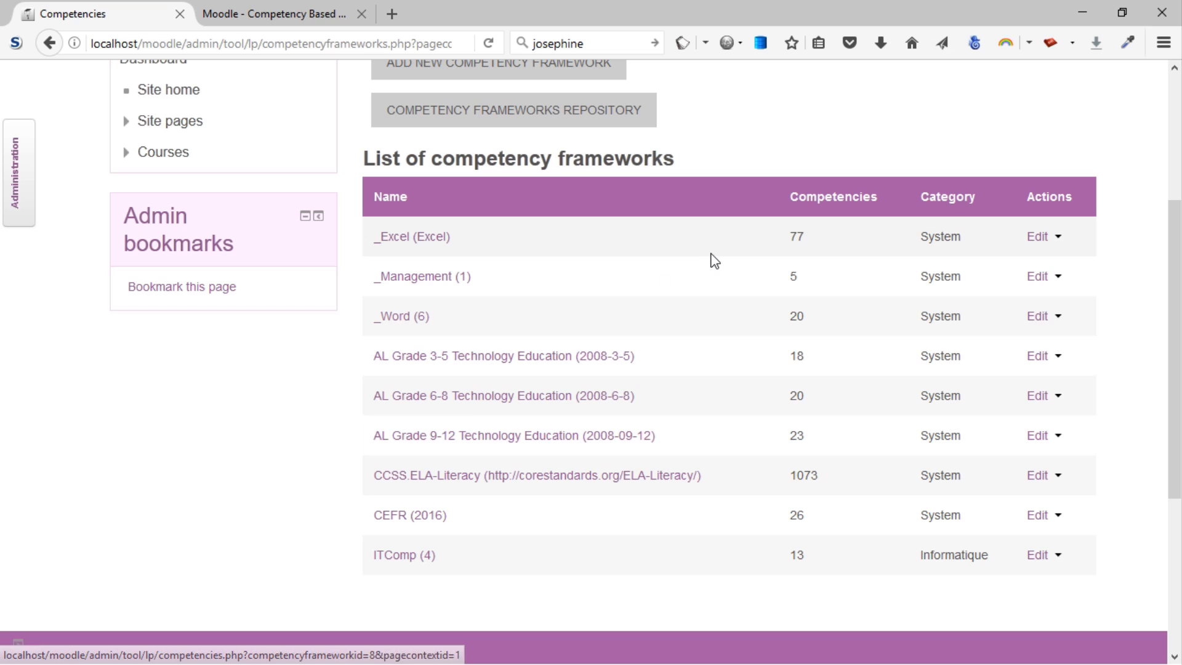
pyautogui.scroll(3, 714, 261)
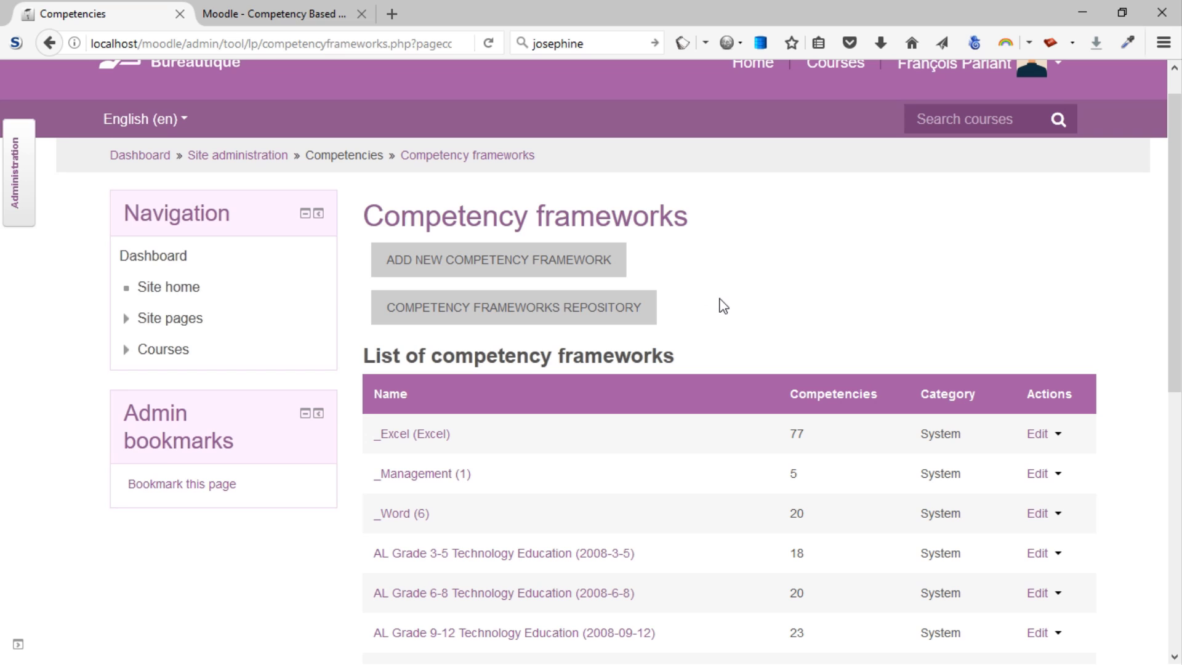
pyautogui.scroll(-2, 722, 305)
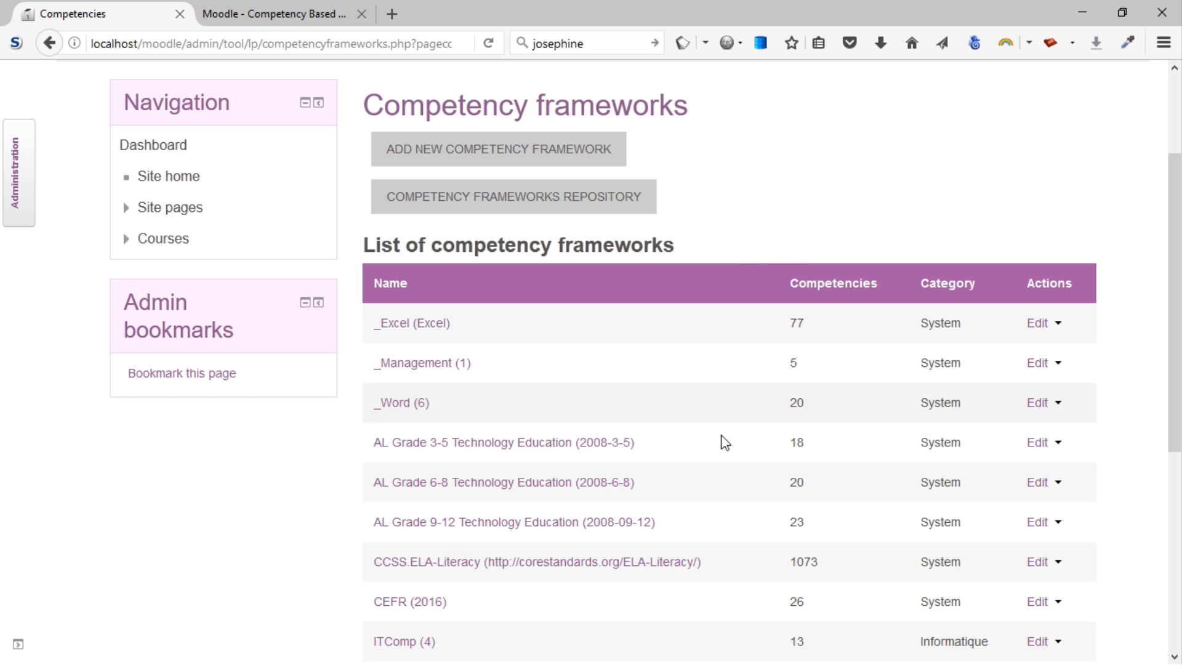
# Step: Open the _Word framework, expand MailMerge - Publipostage and view 'Insérer des champs - Add Fields' (WM1b)
pyautogui.click(405, 406)
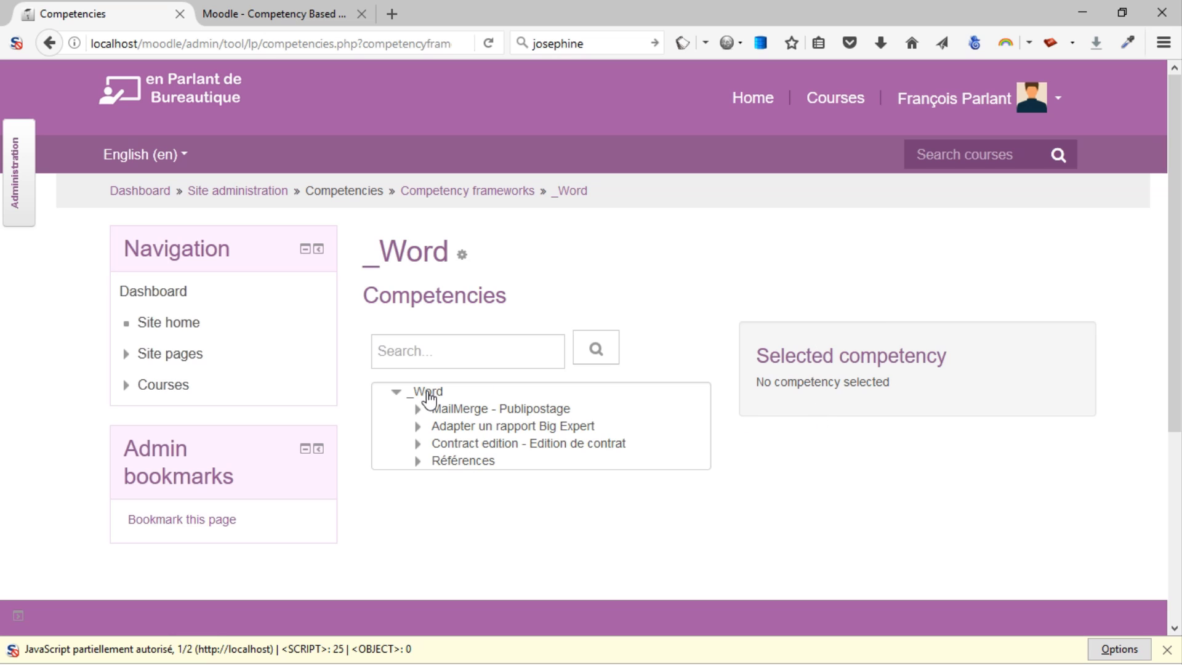
pyautogui.click(429, 393)
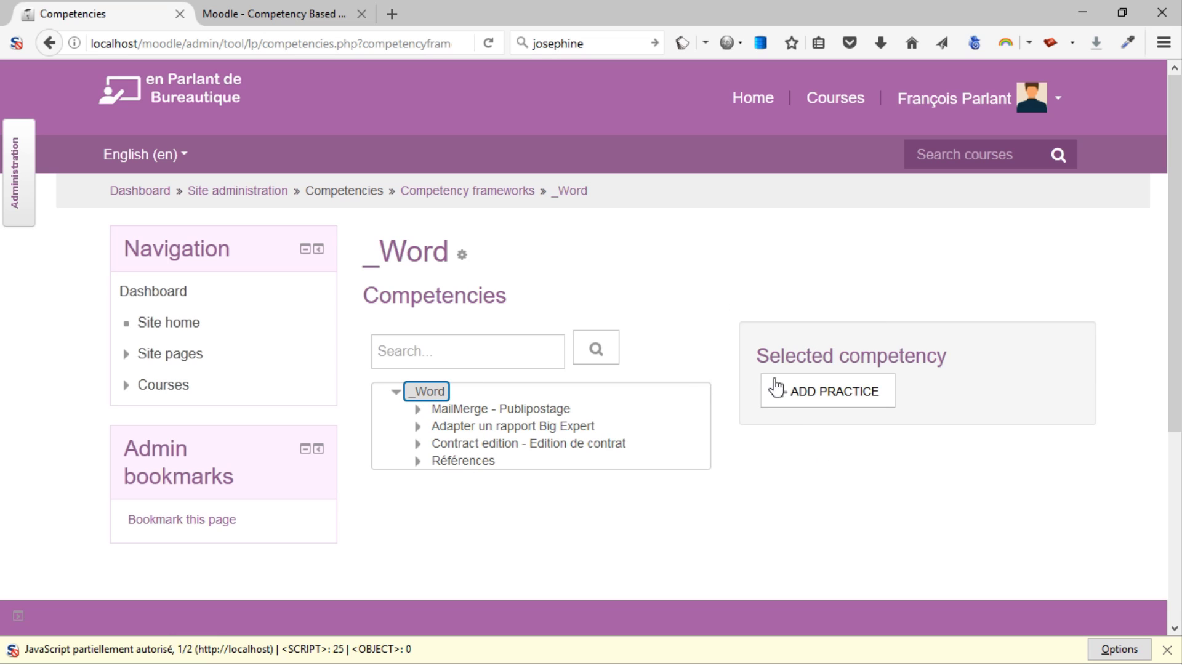
pyautogui.click(417, 408)
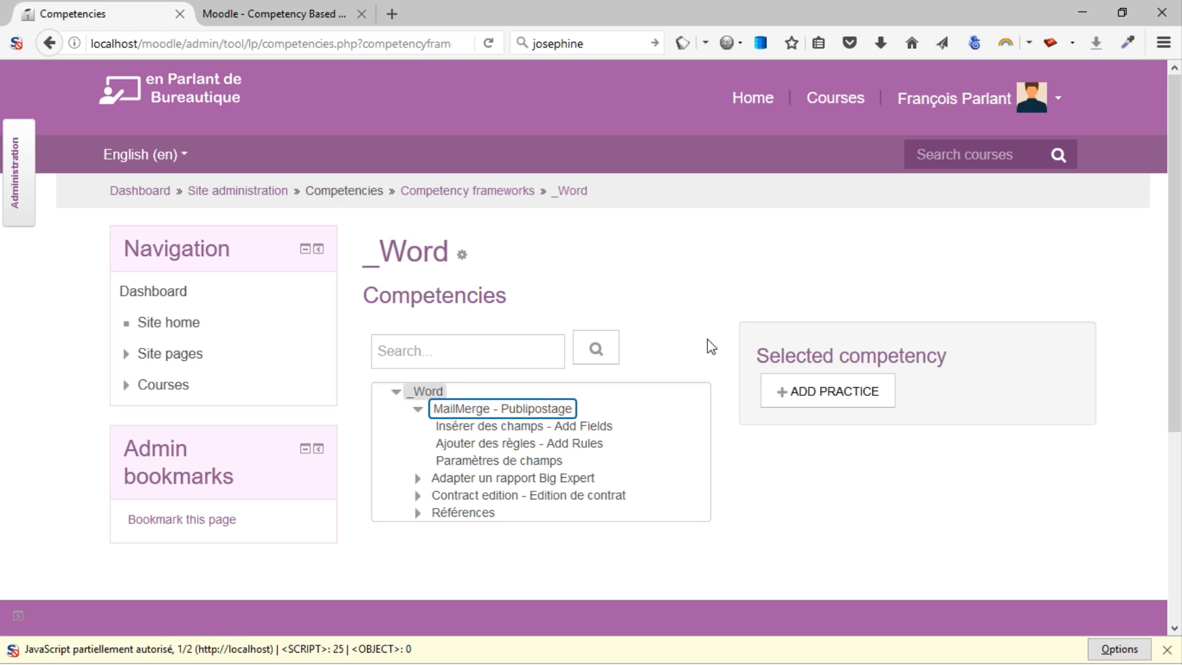
pyautogui.click(526, 428)
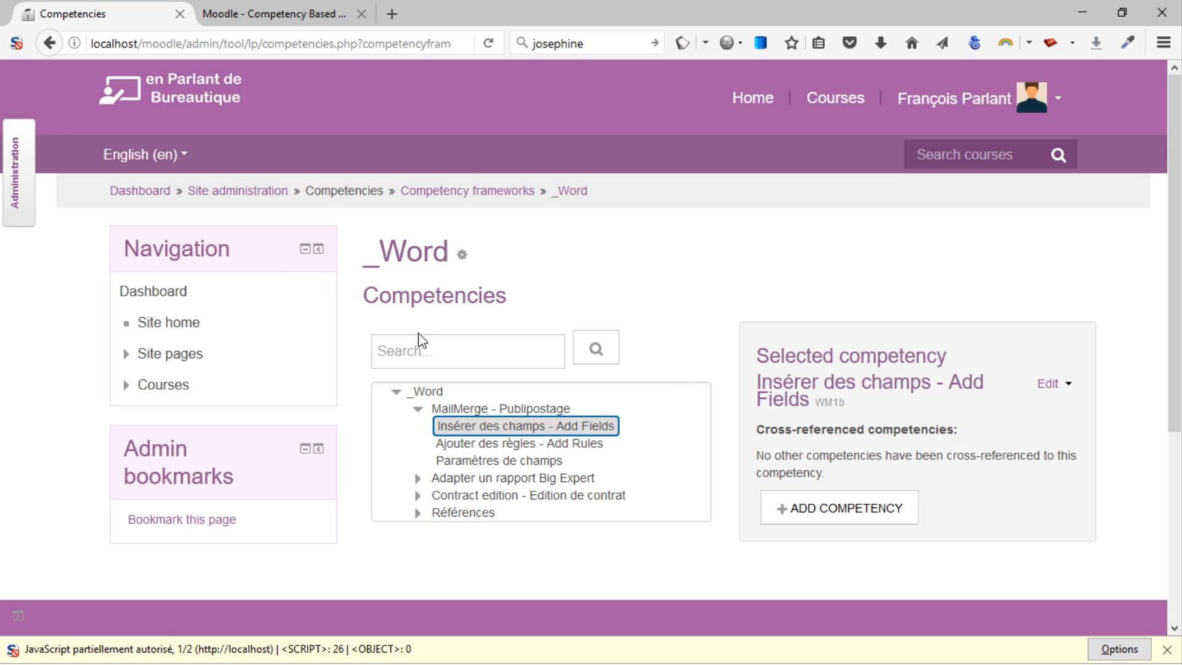
# Step: Go to Competencies > Learning plan templates from the Administration dock
pyautogui.click(19, 187)
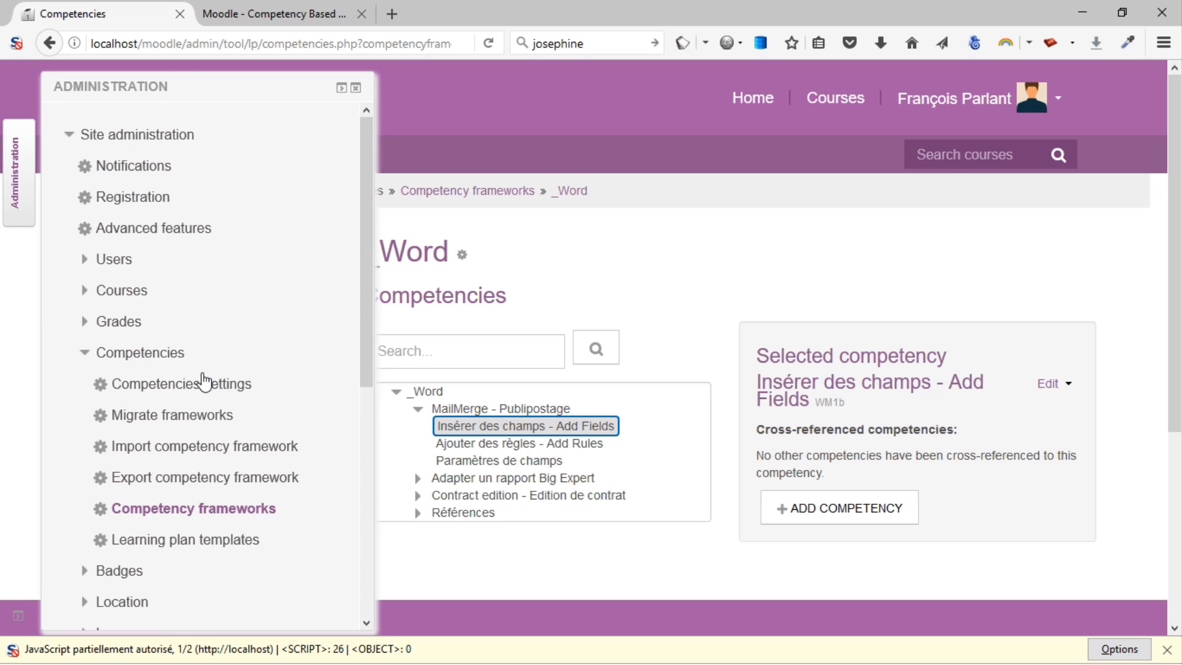
pyautogui.click(179, 544)
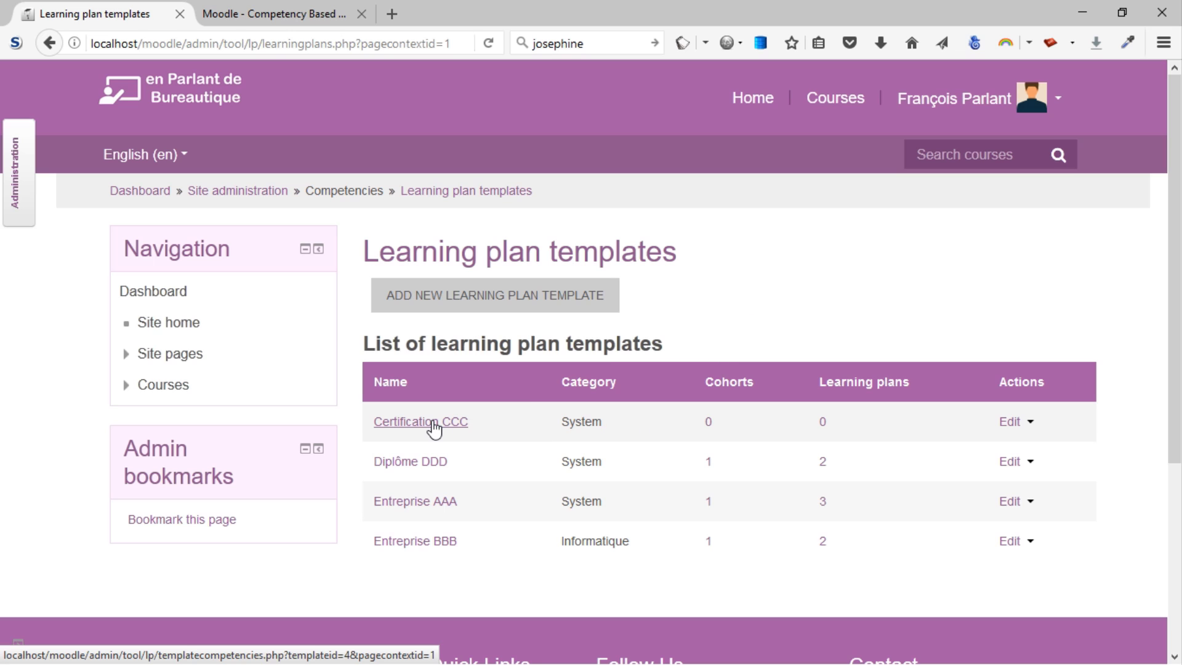
# Step: Open the Entreprise AAA template and bring up the competency picker on the _Excel framework
pyautogui.click(437, 504)
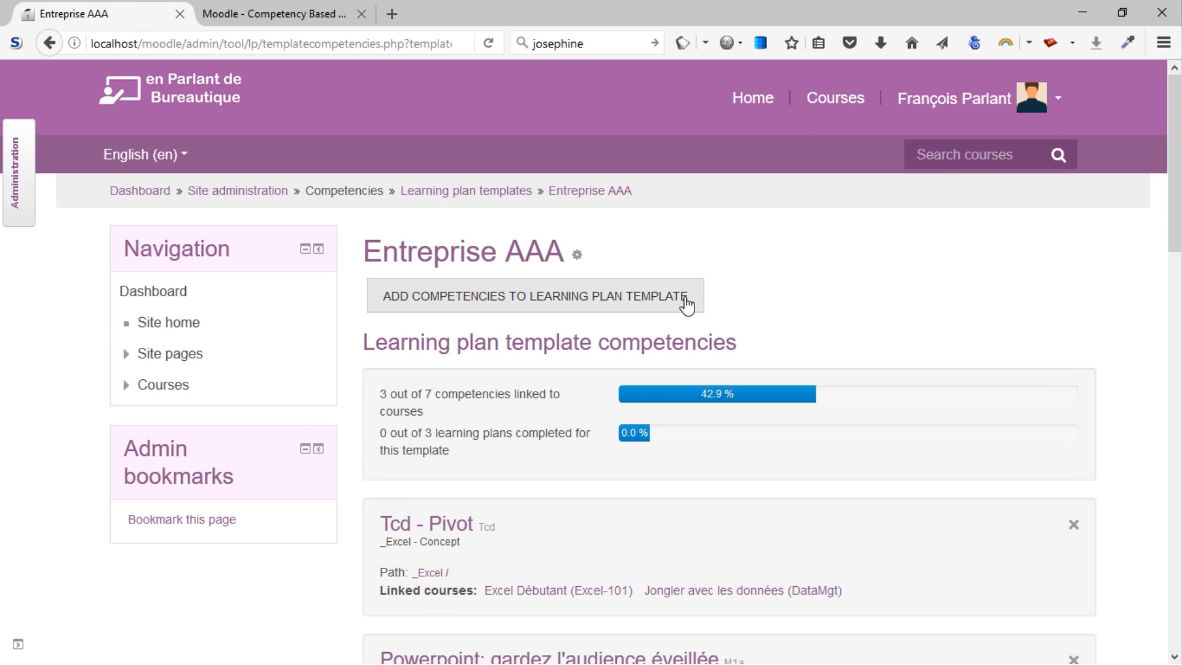
pyautogui.click(586, 300)
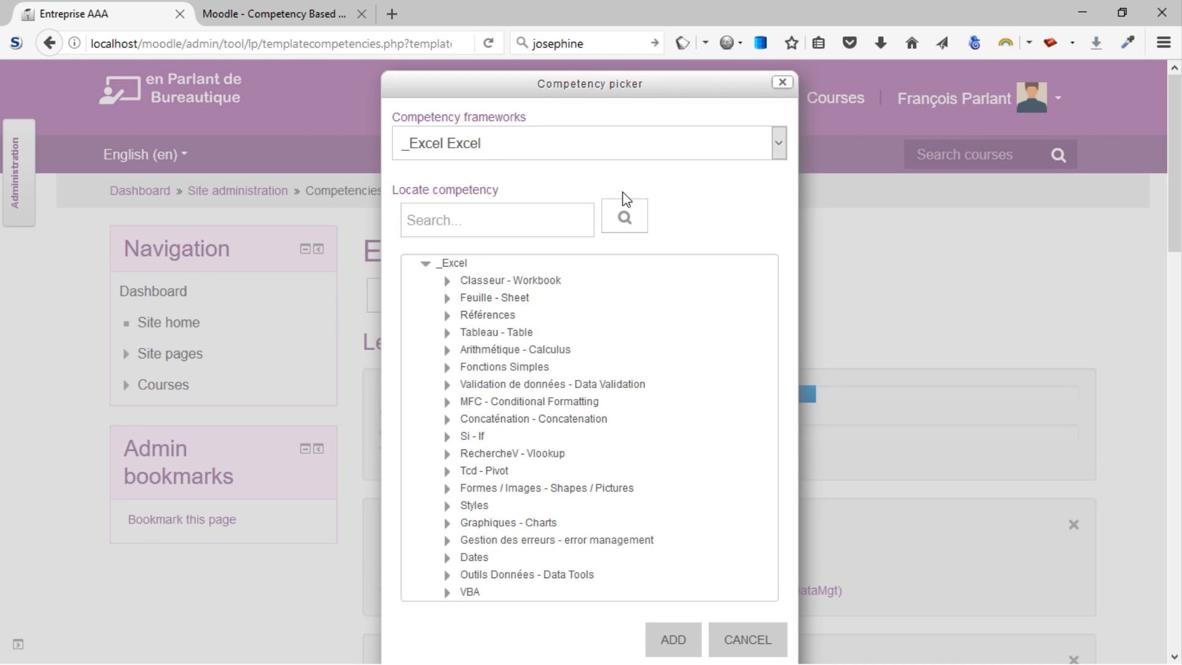
pyautogui.click(779, 143)
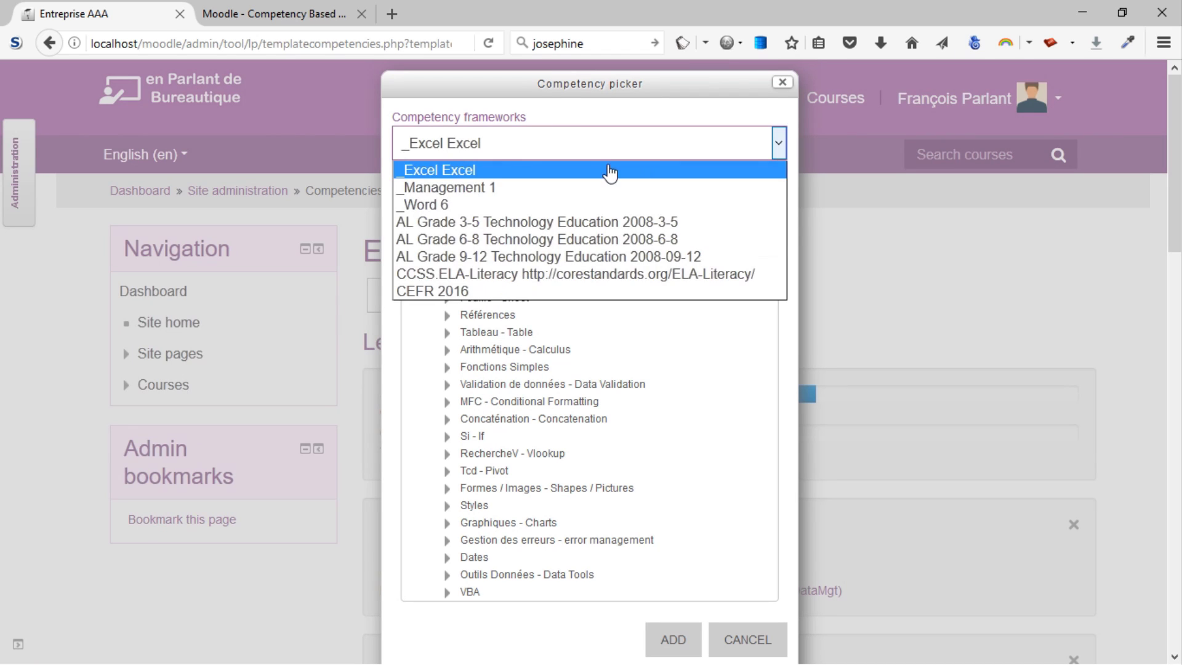
pyautogui.click(792, 356)
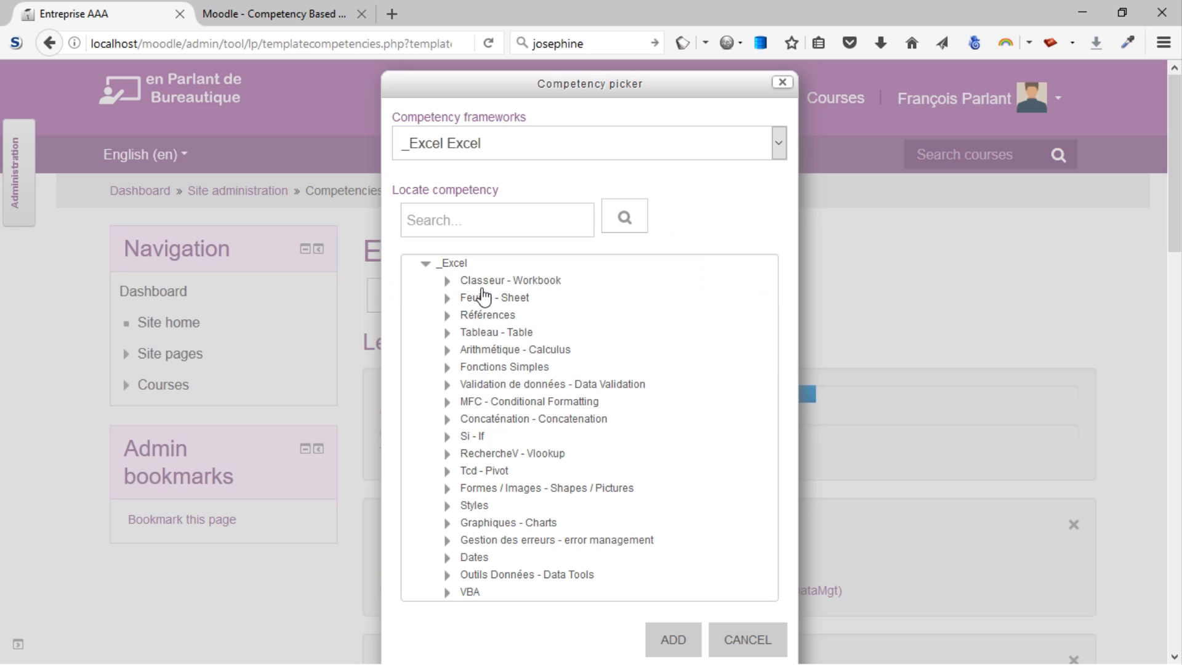
# Step: Browse _Excel competencies: MFC - Conditional Formatting, then Si - If with its Arguments and Nested Ifs
pyautogui.click(492, 403)
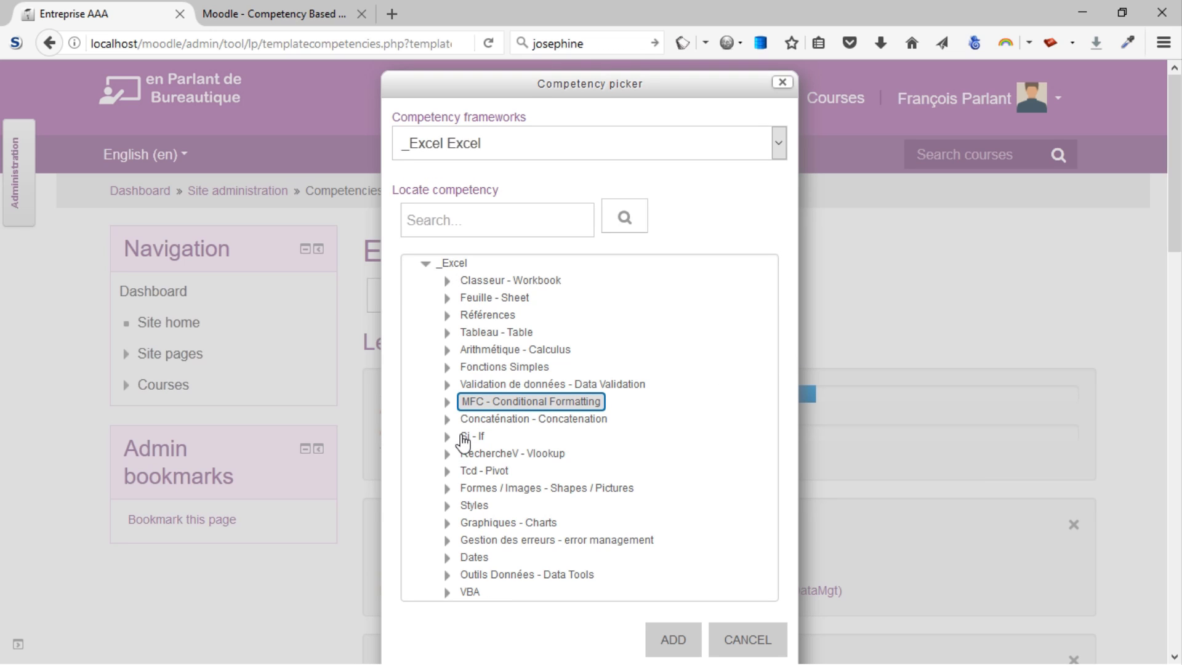
pyautogui.click(466, 437)
pyautogui.click(448, 436)
pyautogui.click(478, 457)
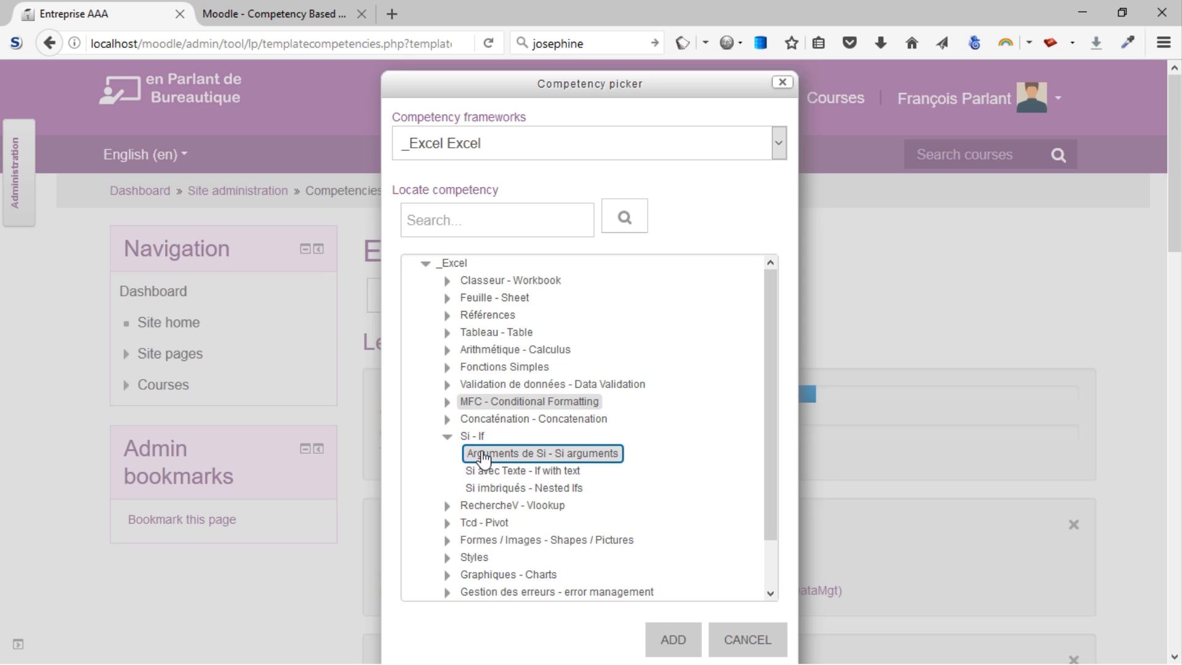
pyautogui.keyDown('ctrl'); pyautogui.click(529, 493); pyautogui.keyUp('ctrl')
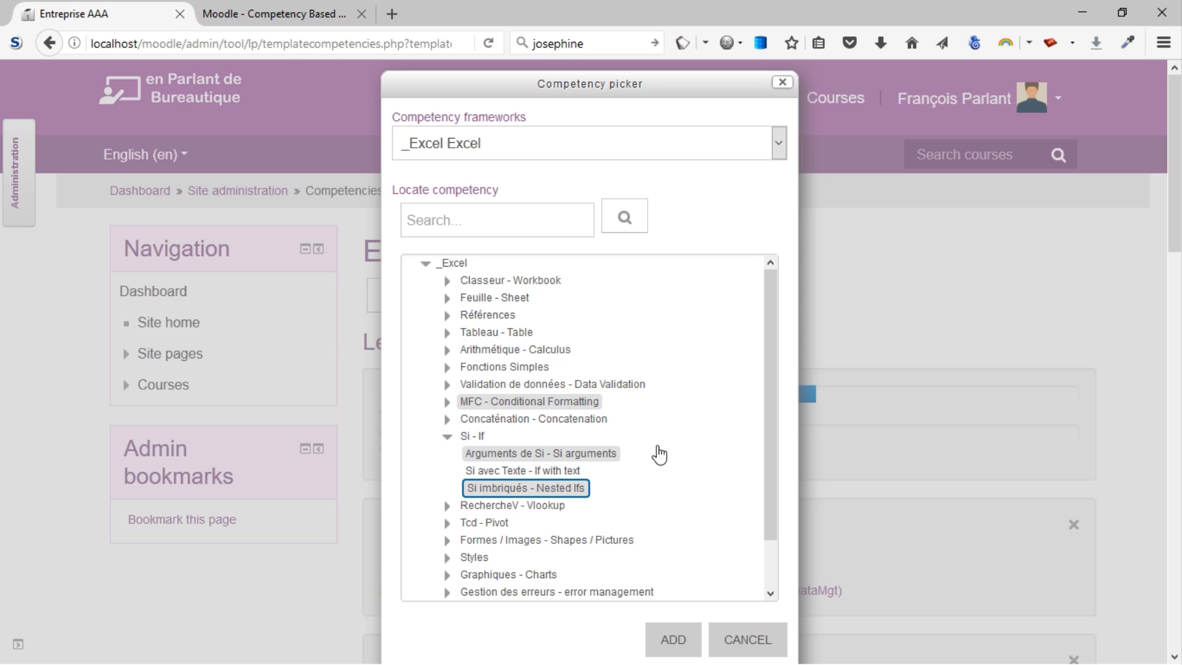
# Step: Close the competency picker without adding any competency and scroll through the page
pyautogui.click(784, 88)
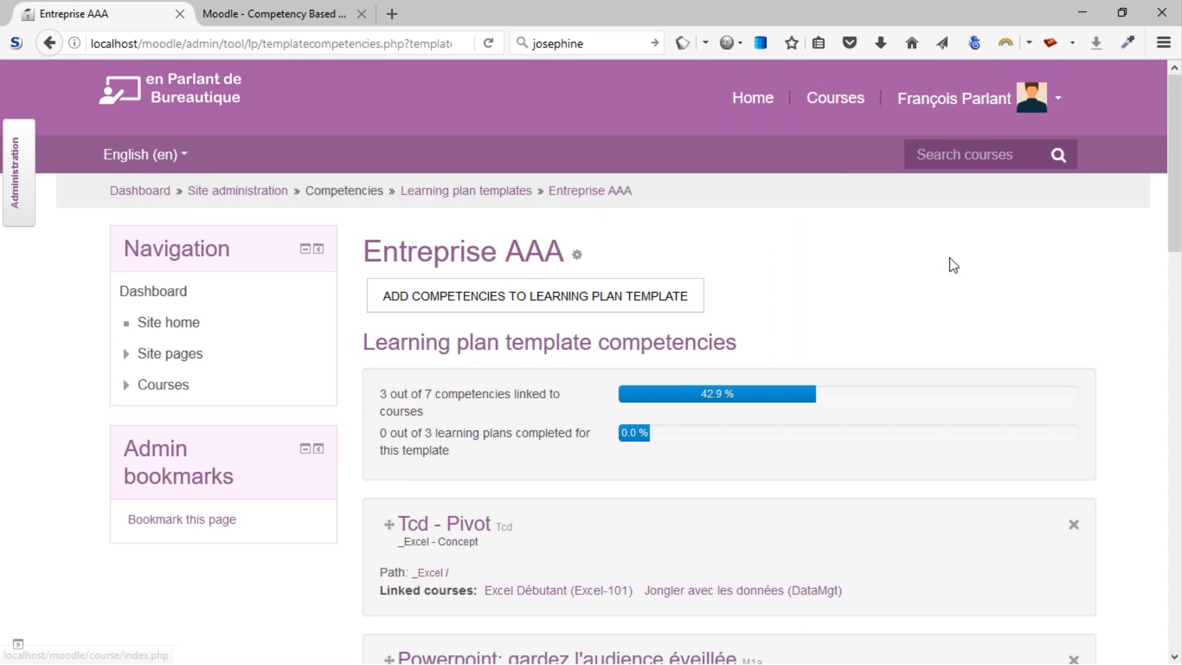
pyautogui.scroll(-3, 989, 272)
pyautogui.scroll(-4, 992, 274)
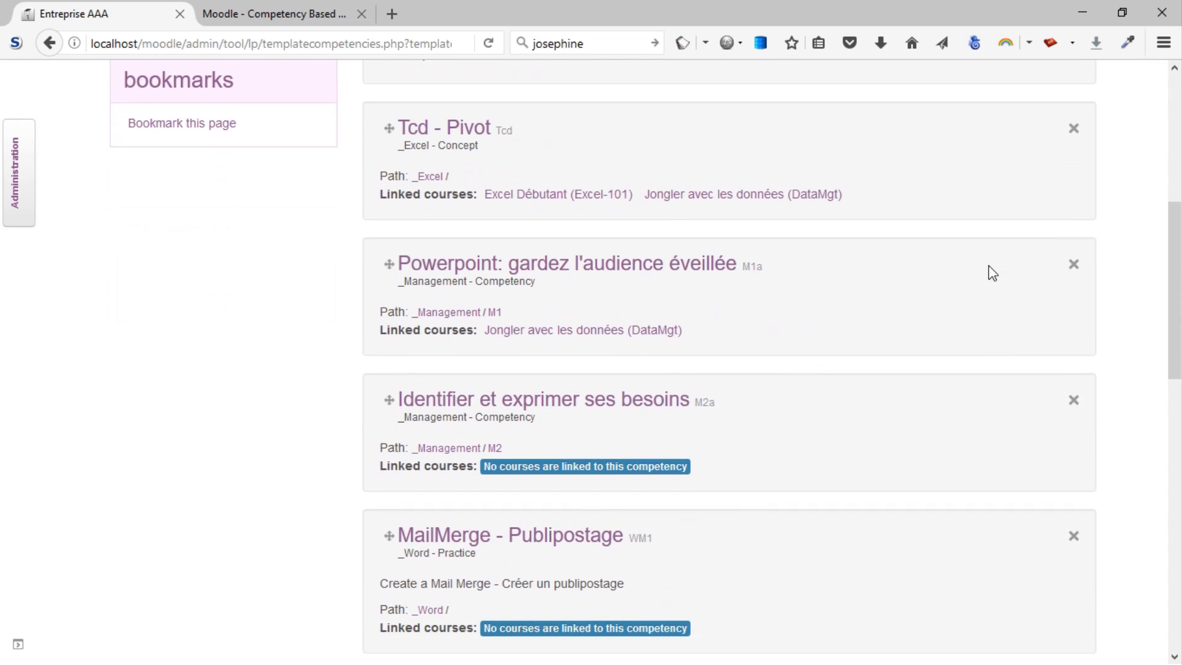
pyautogui.scroll(2, 992, 273)
pyautogui.scroll(2, 992, 273)
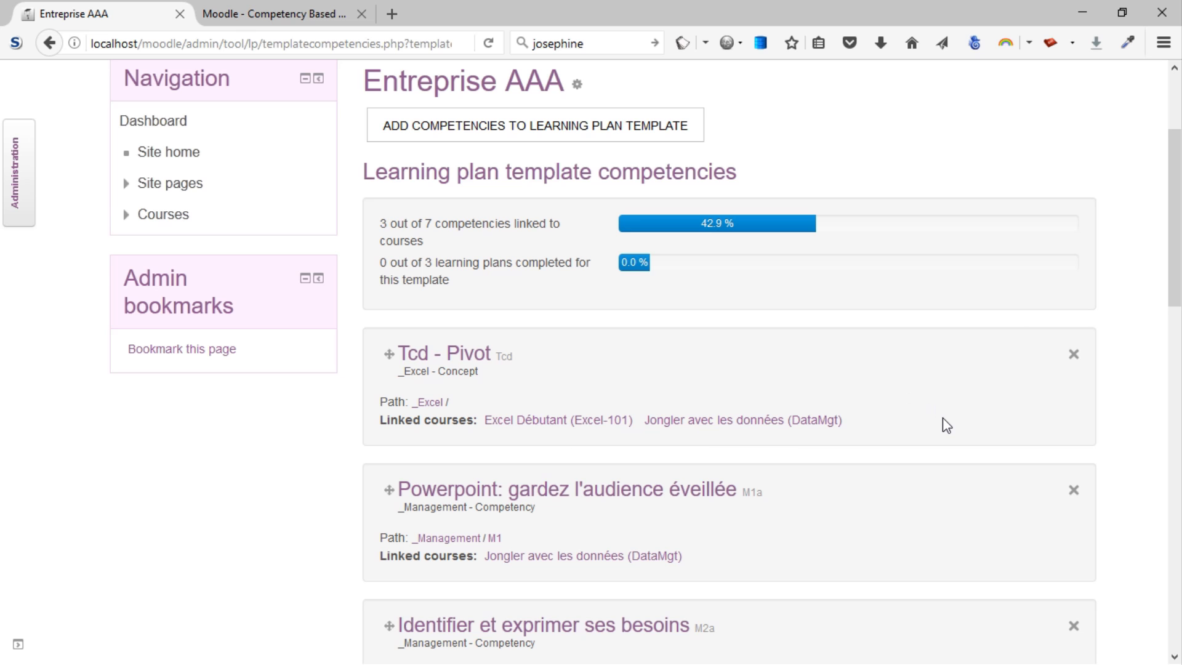
pyautogui.scroll(-6, 939, 425)
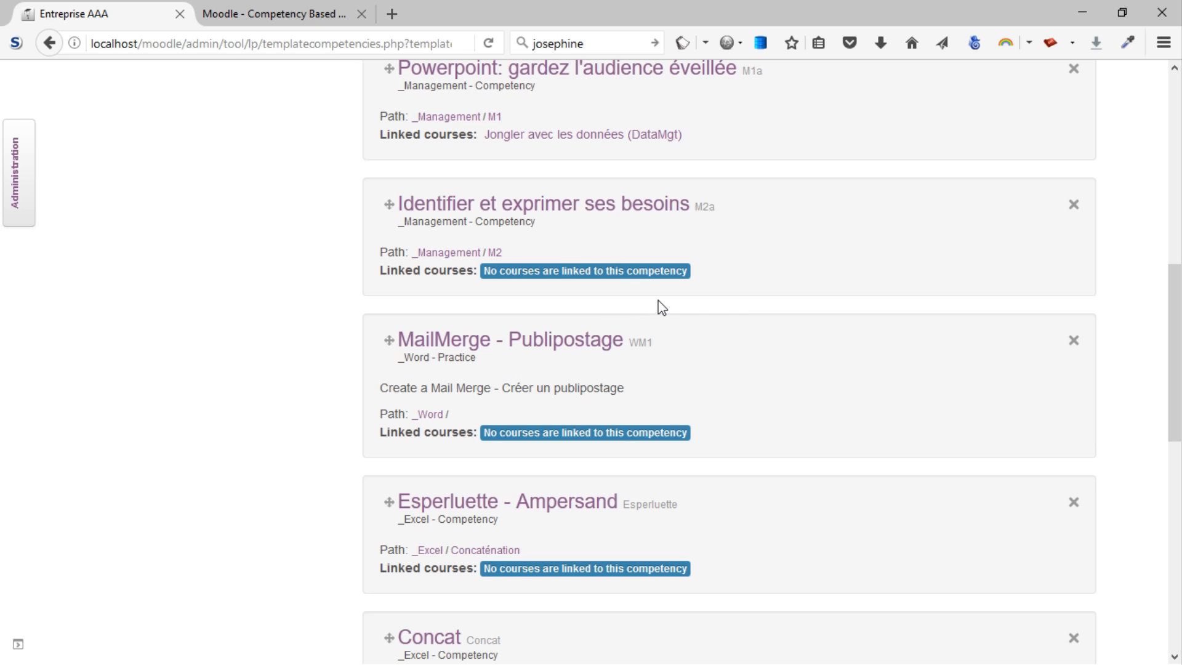
pyautogui.scroll(10, 1110, 306)
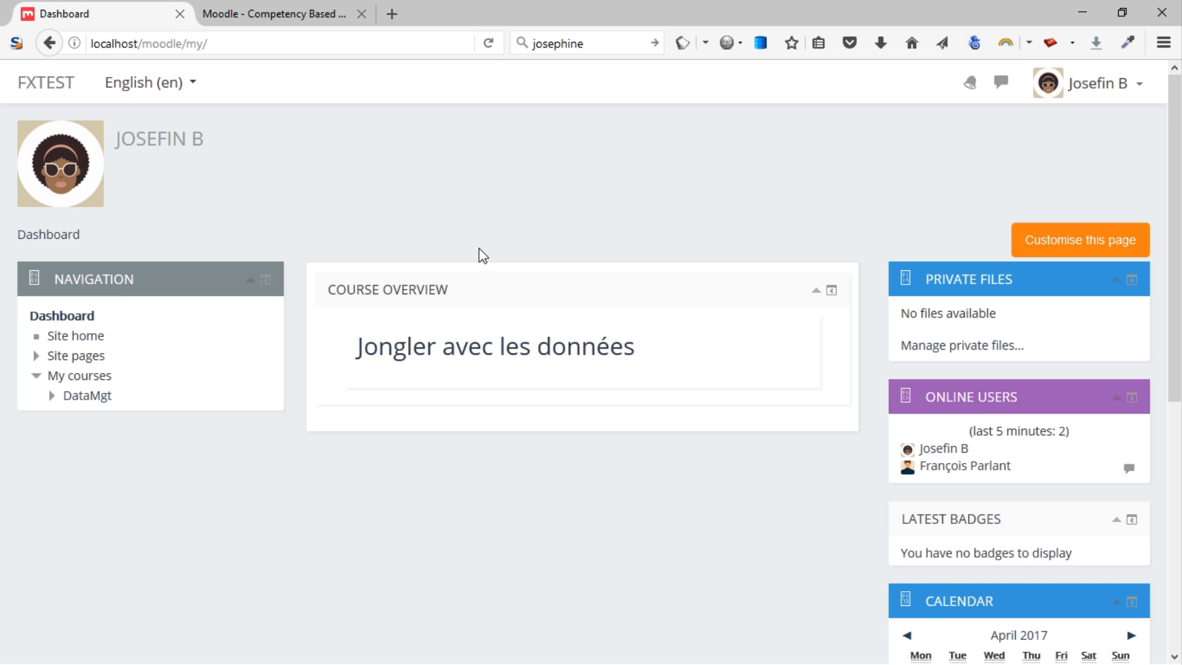
# Step: Open 'Jongler avec les données', turn editing on, and show the Présentation de chiffres actions menu
pyautogui.click(453, 359)
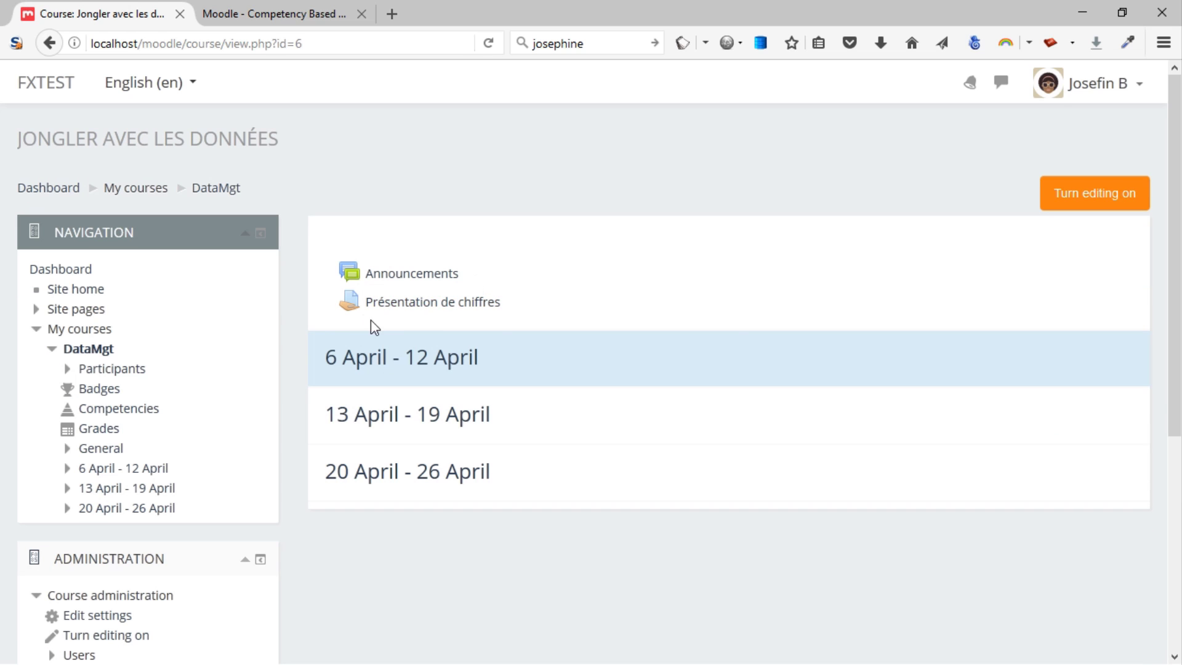
pyautogui.click(1052, 203)
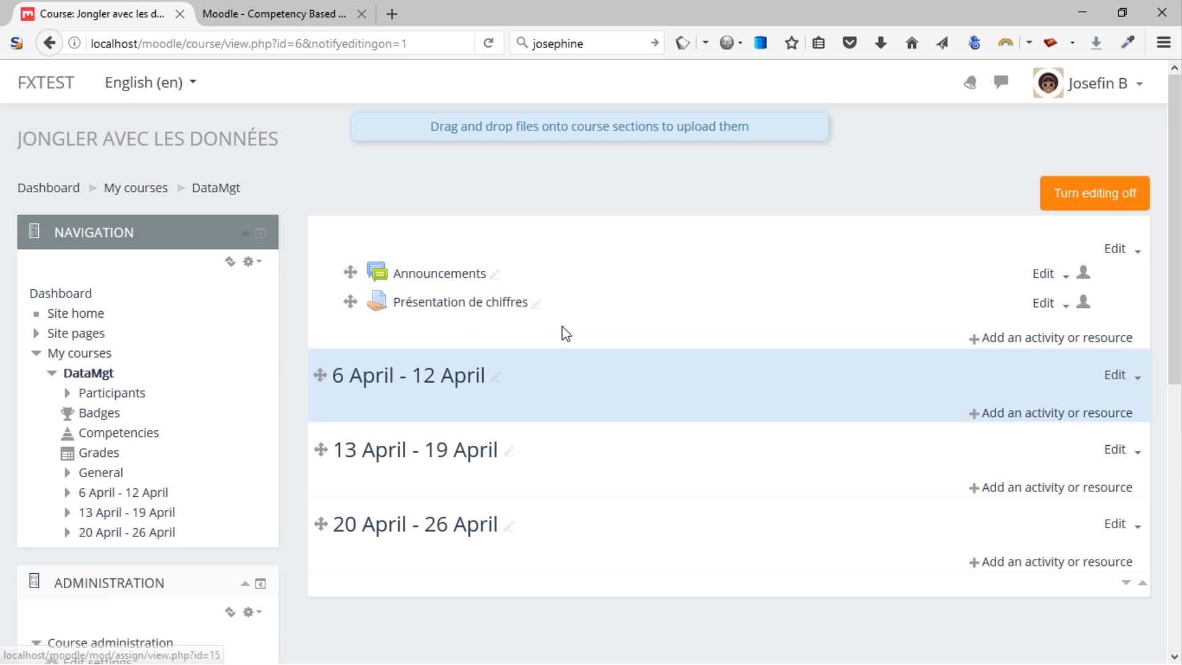
pyautogui.scroll(-2, 722, 325)
pyautogui.scroll(1, 721, 327)
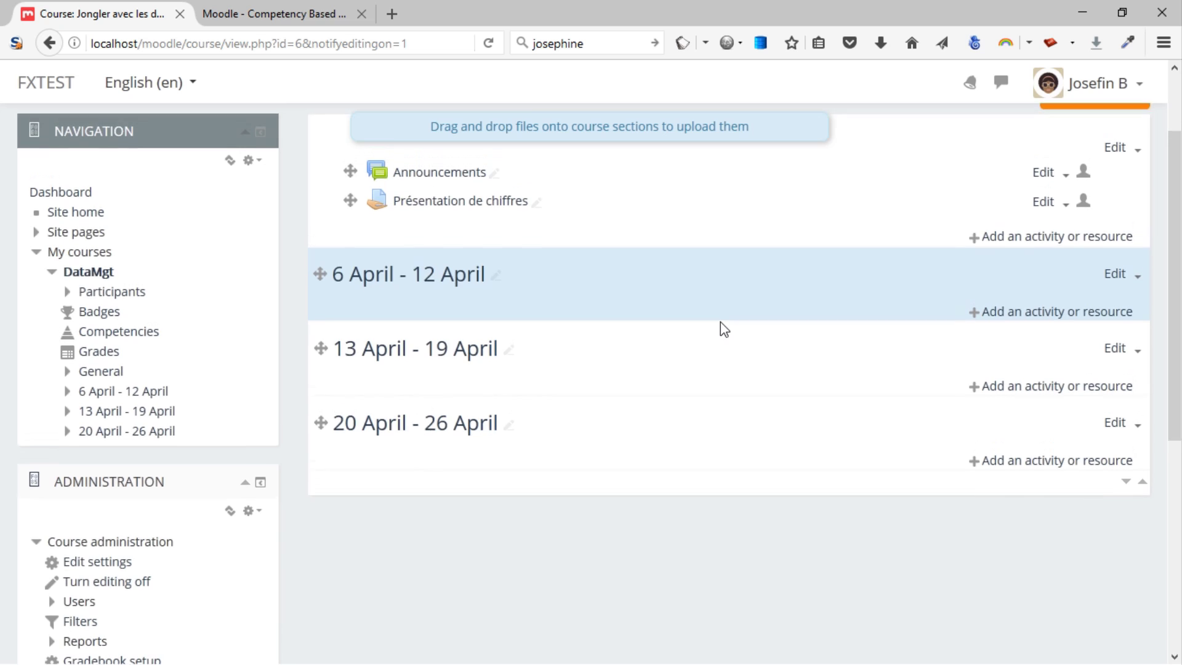
pyautogui.click(1054, 271)
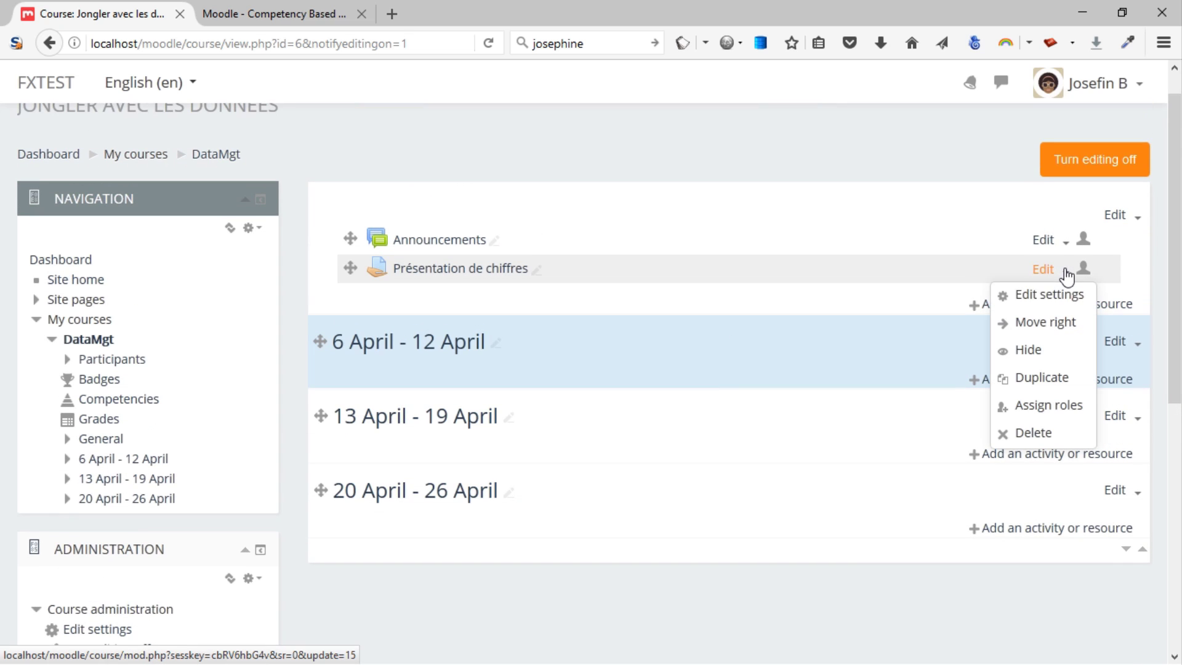
# Step: Open Edit settings for 'Présentation de chiffres' and scroll to the form's lower sections
pyautogui.click(1048, 306)
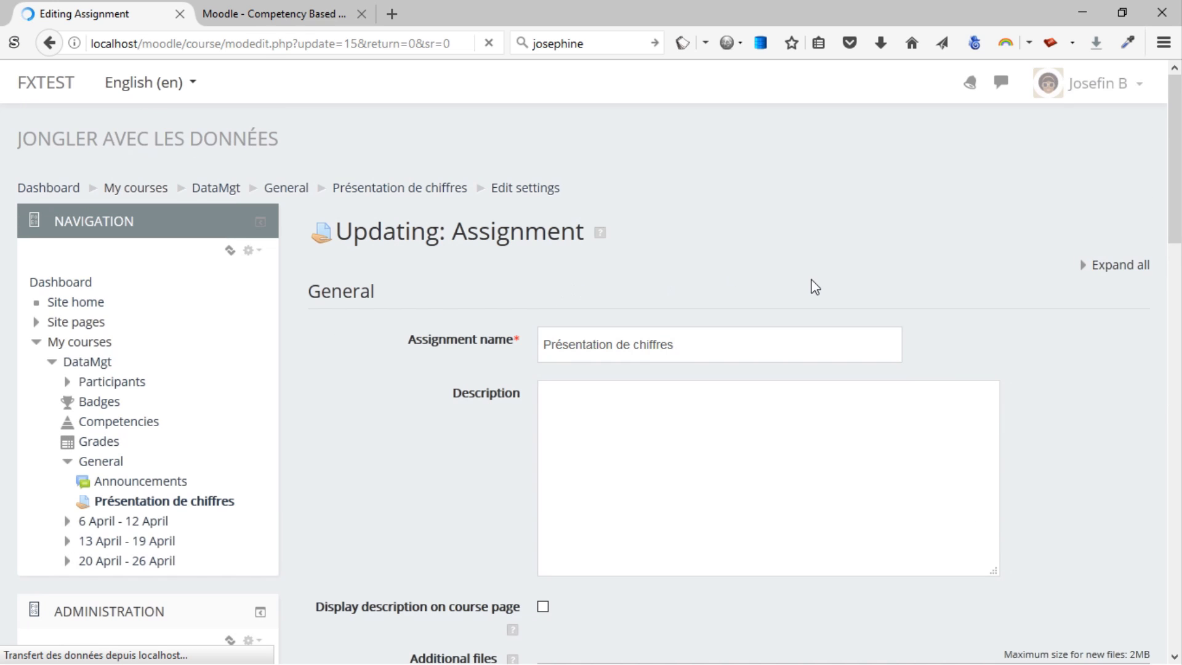
pyautogui.scroll(-10, 1032, 324)
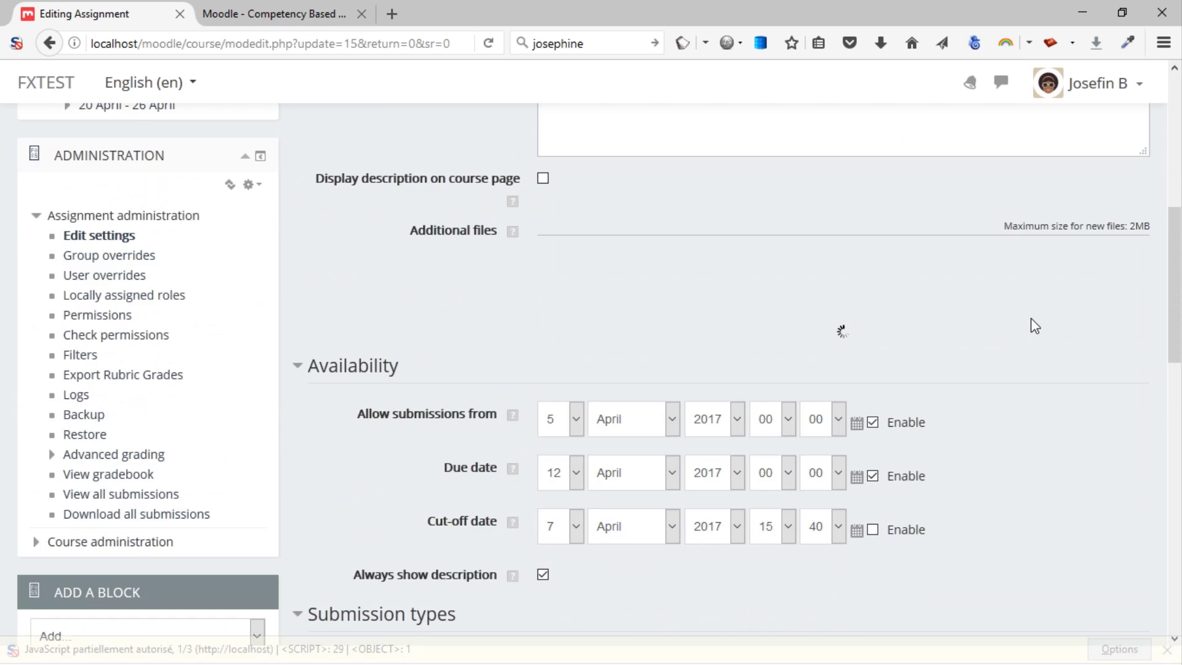
pyautogui.scroll(-10, 1032, 324)
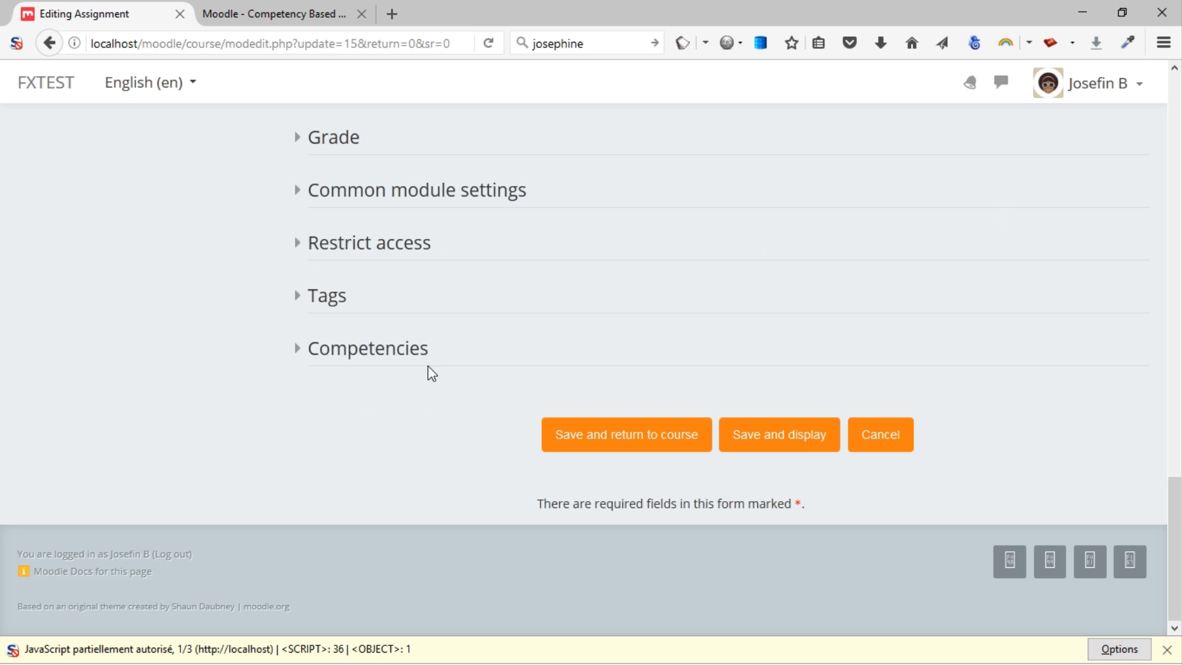
# Step: Expand the assignment's Competencies section and browse course competency suggestions without linking another one
pyautogui.click(296, 351)
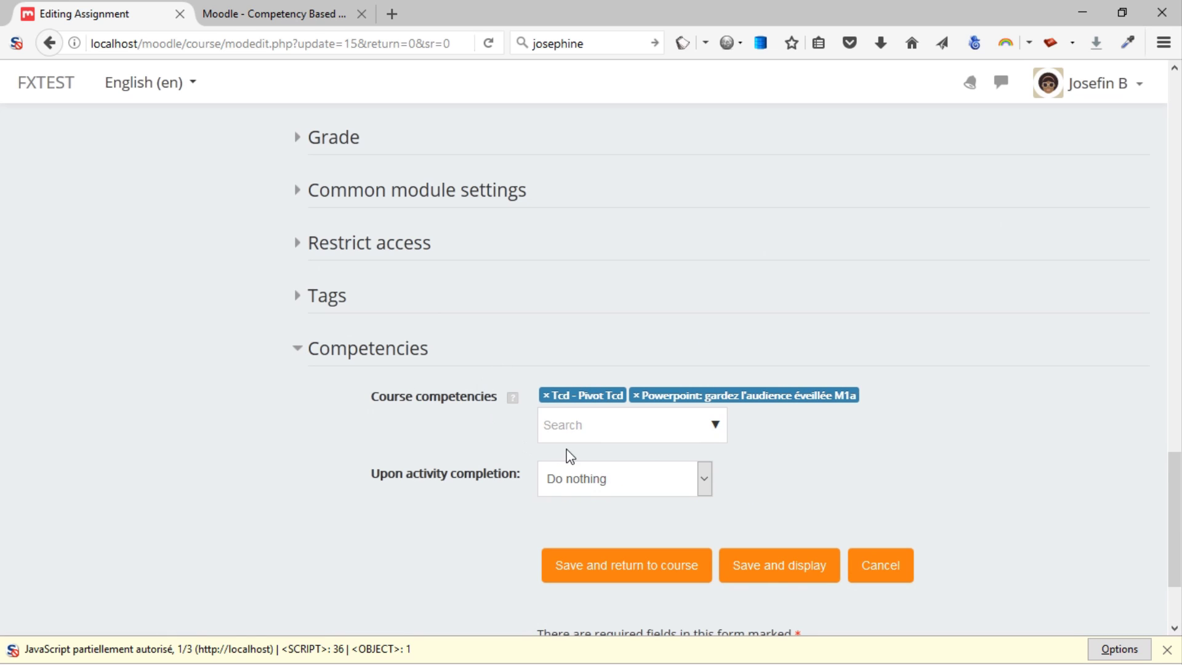
pyautogui.click(680, 426)
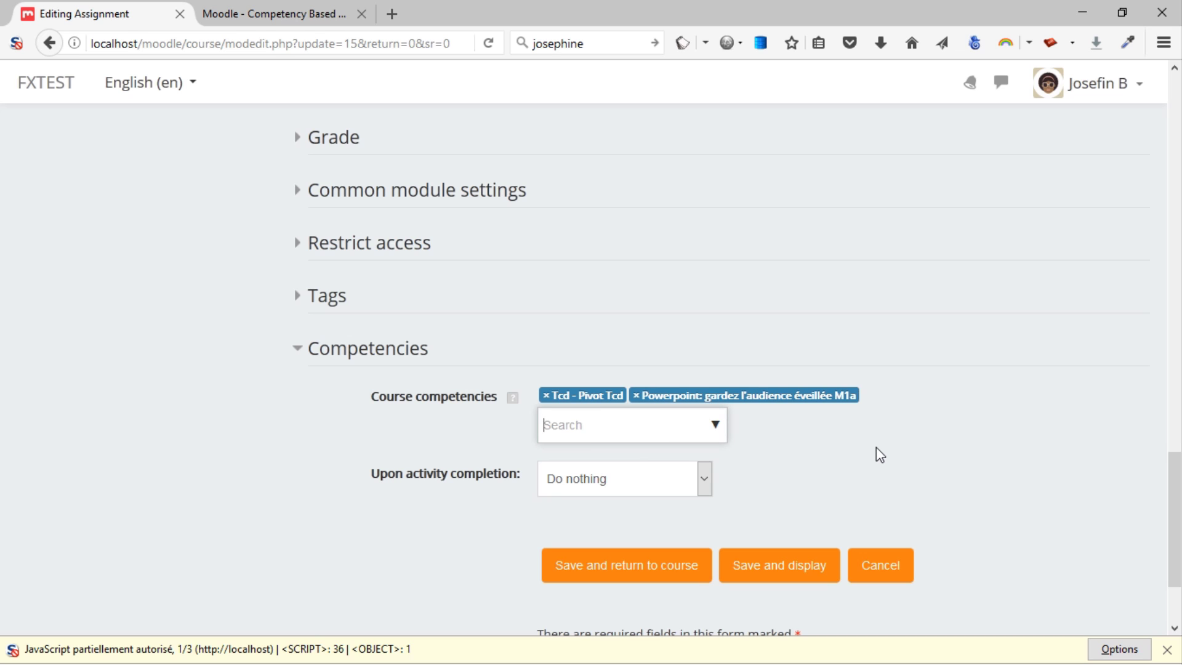
pyautogui.write('p')
pyautogui.press('BackSpace')
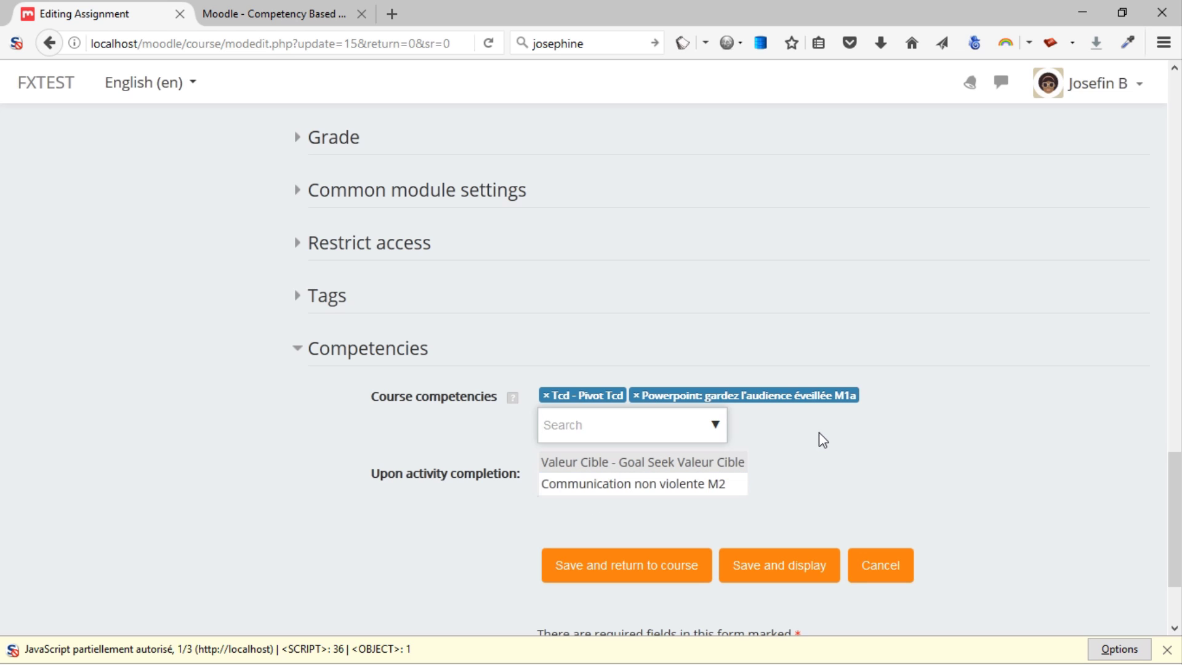
pyautogui.click(800, 445)
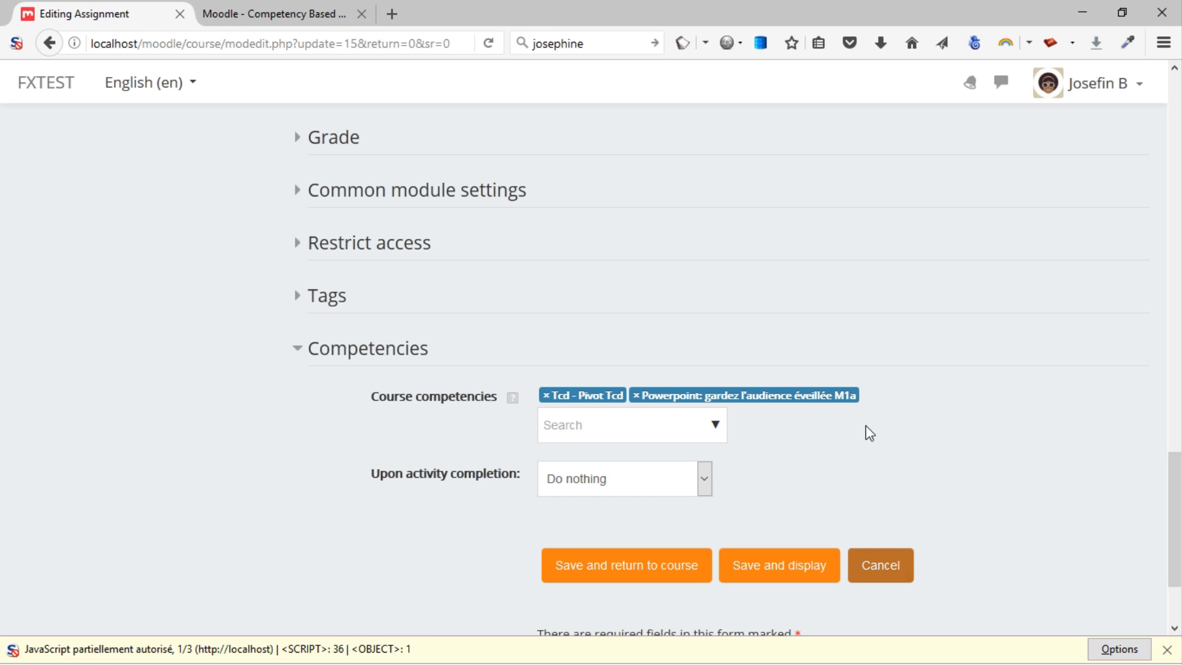
pyautogui.scroll(10, 865, 426)
pyautogui.scroll(6, 865, 426)
pyautogui.scroll(-3, 865, 426)
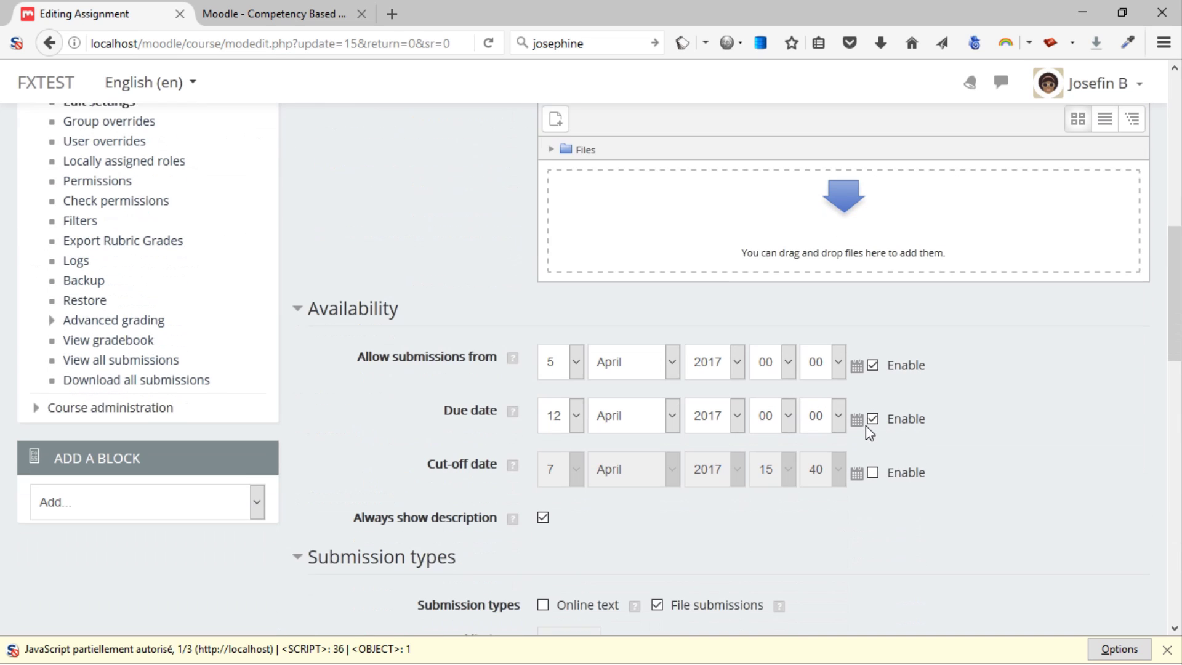
pyautogui.scroll(3, 437, 267)
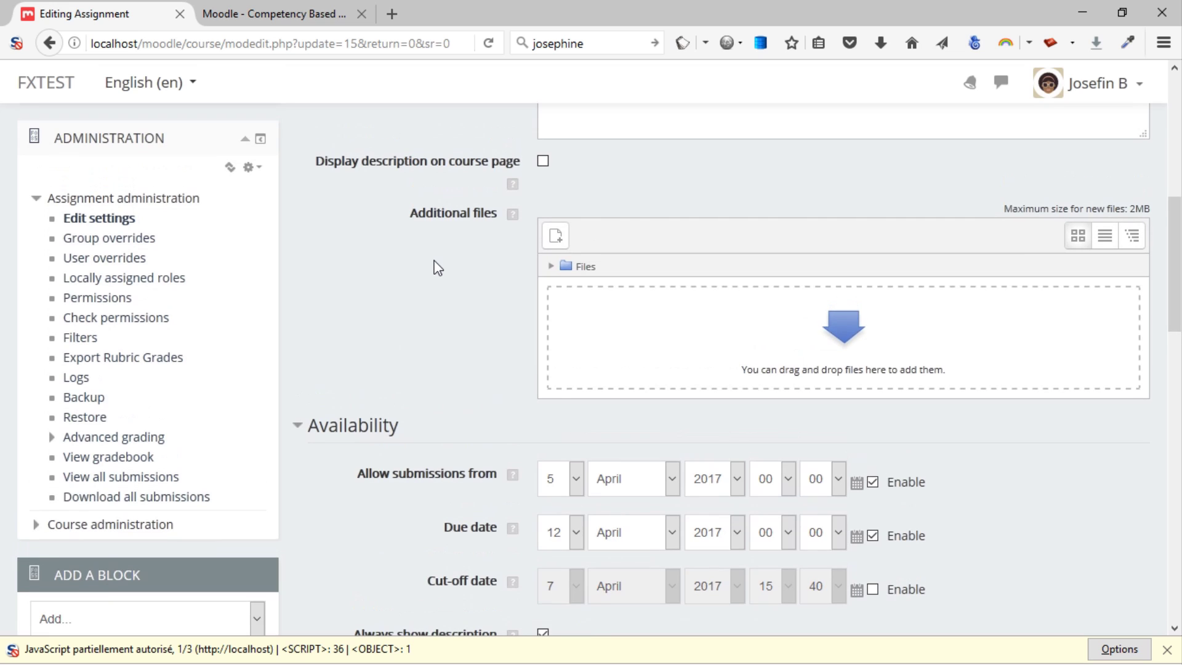
pyautogui.click(35, 526)
pyautogui.scroll(-5, 391, 392)
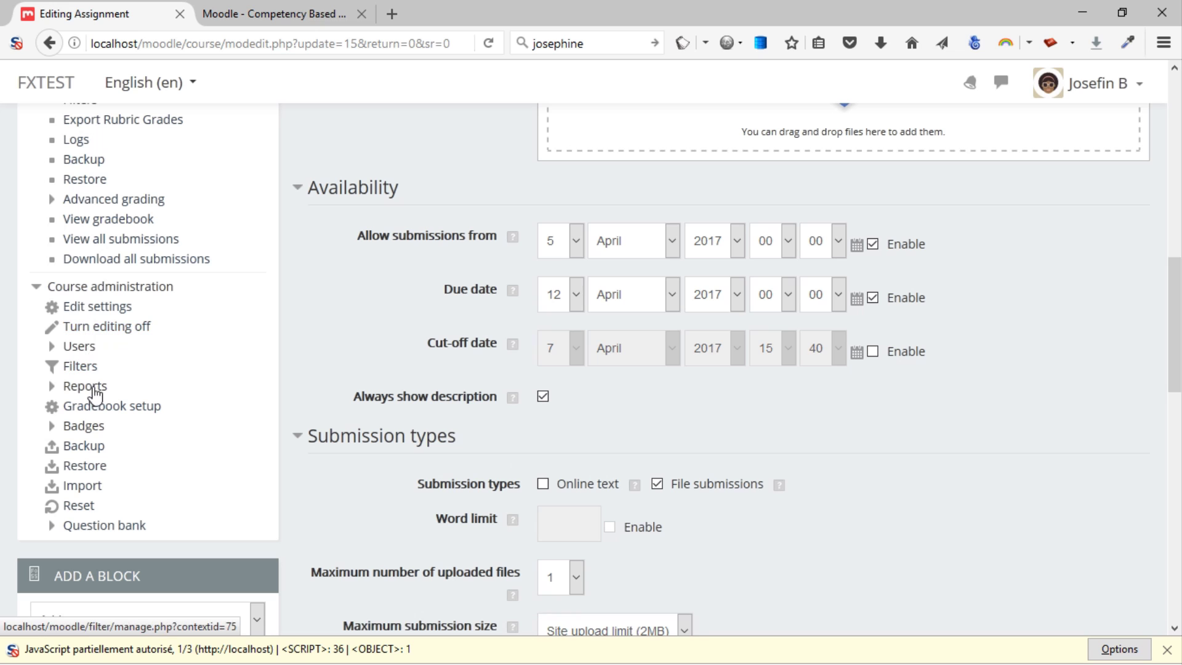
pyautogui.click(116, 288)
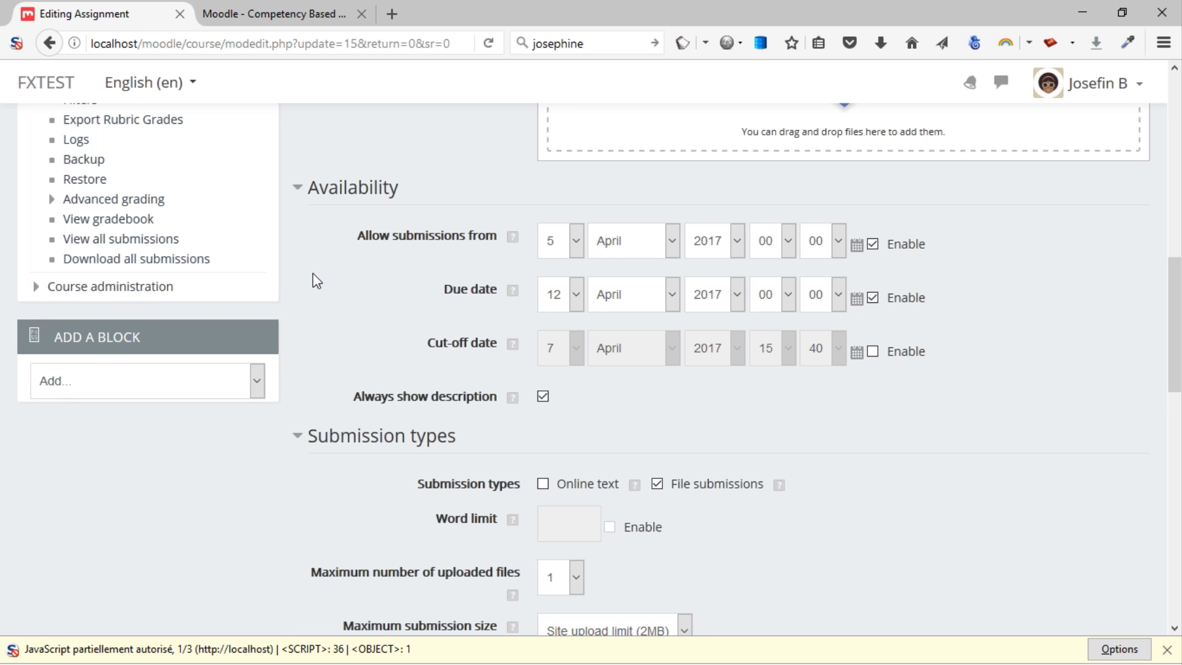
pyautogui.scroll(10, 313, 273)
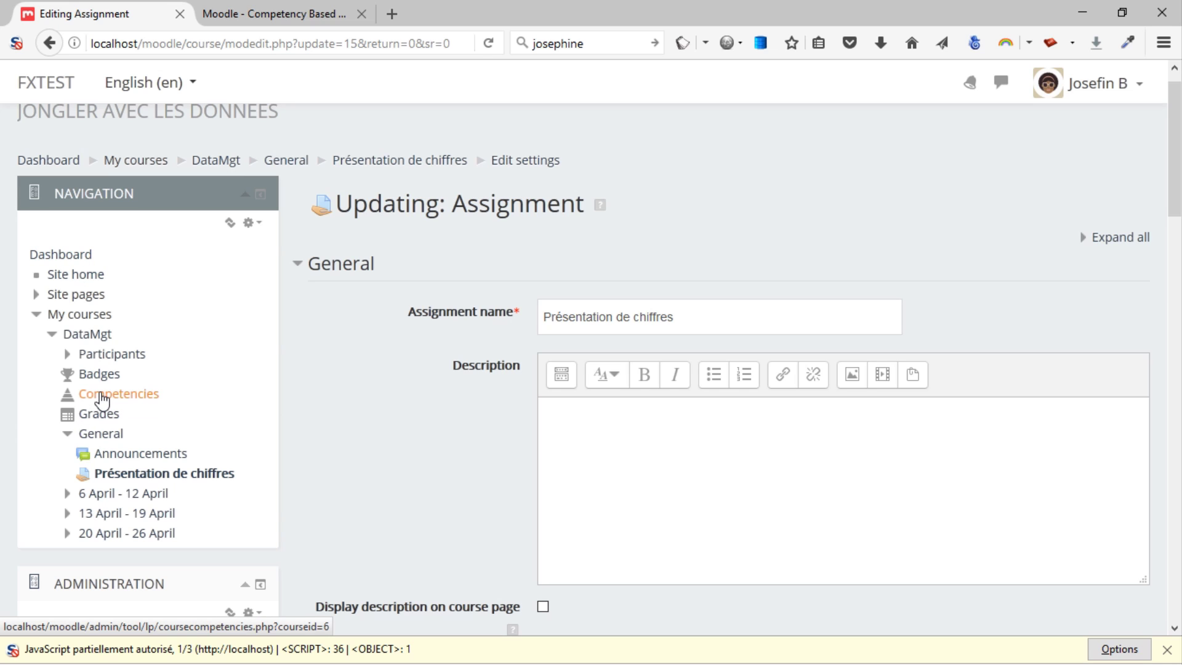
# Step: Open the DataMgt course Competencies page and scroll through its linked competencies
pyautogui.click(101, 395)
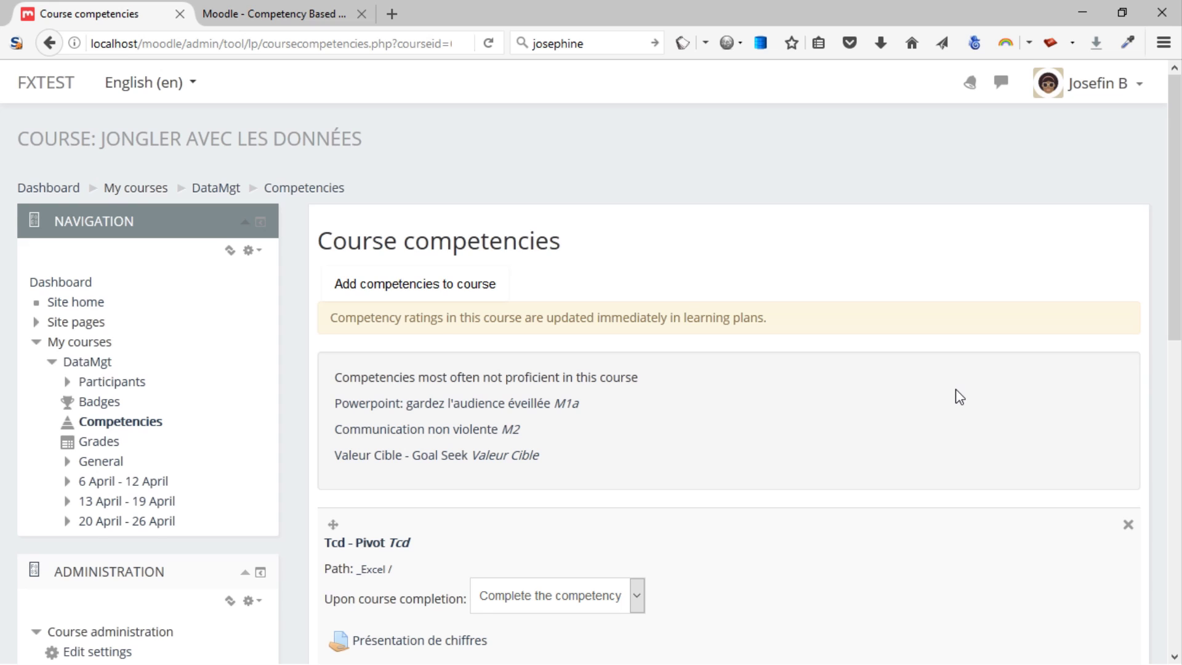
pyautogui.scroll(-3, 960, 397)
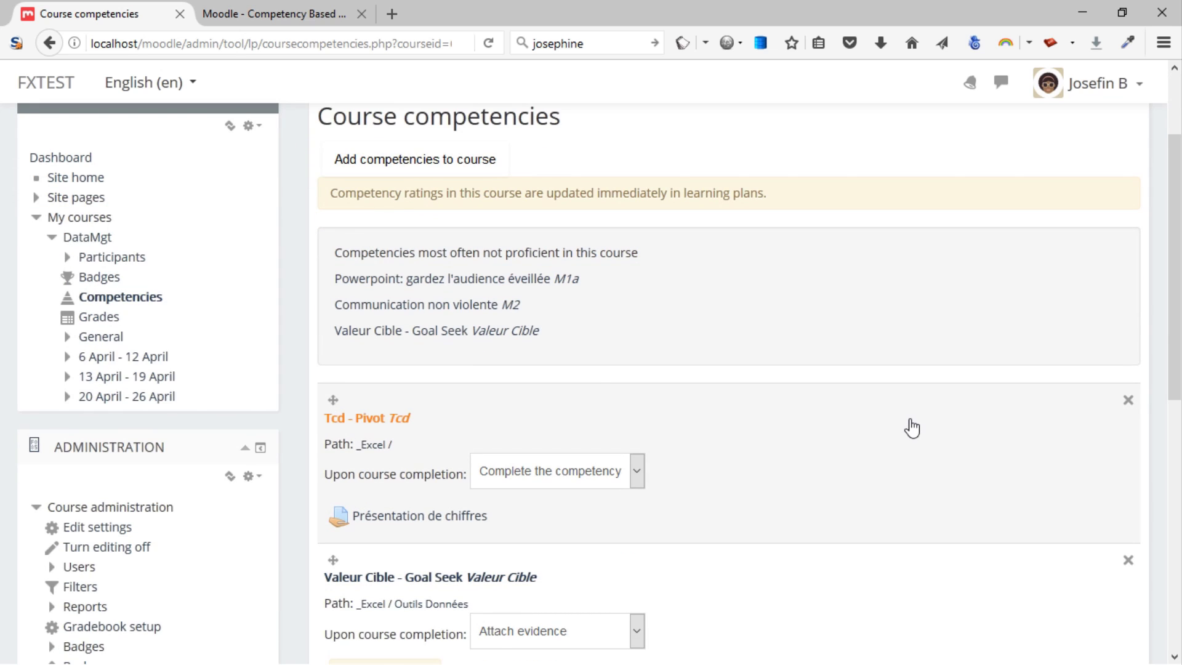
pyautogui.scroll(3, 910, 425)
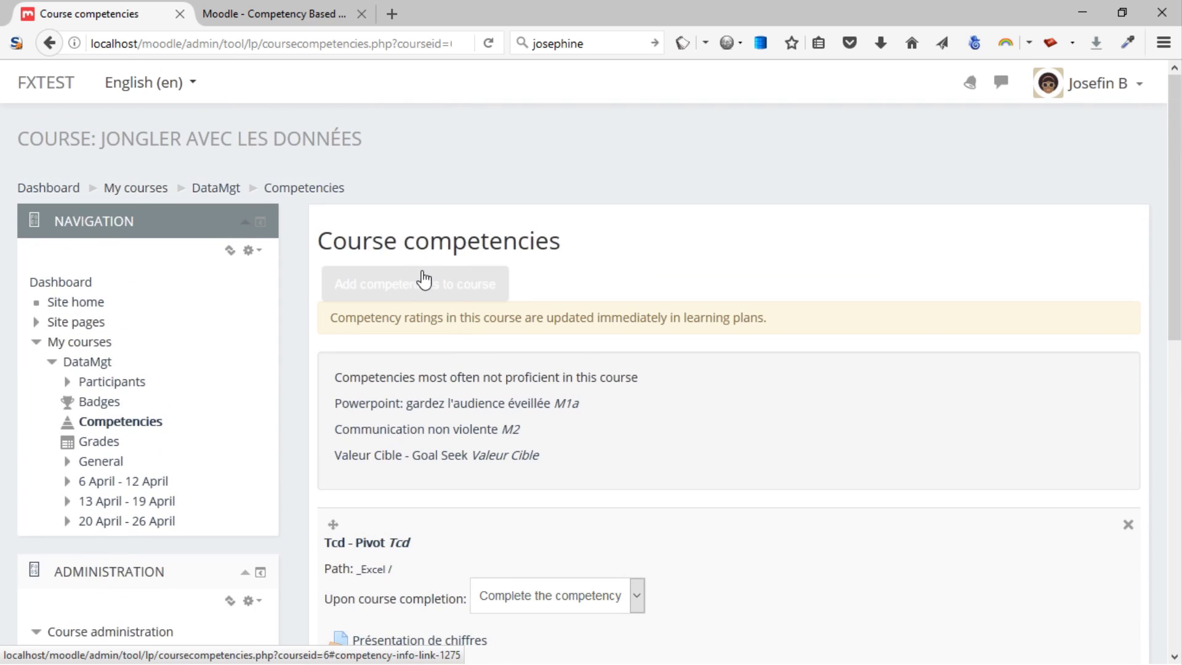
pyautogui.scroll(-9, 859, 356)
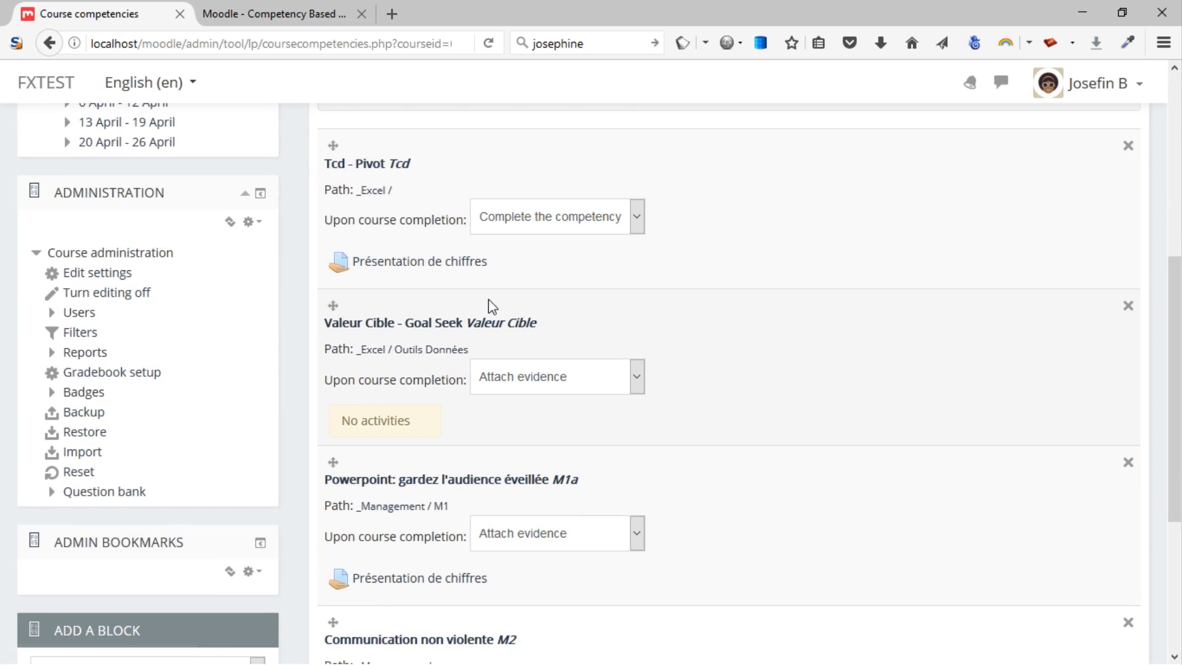
pyautogui.scroll(-5, 763, 407)
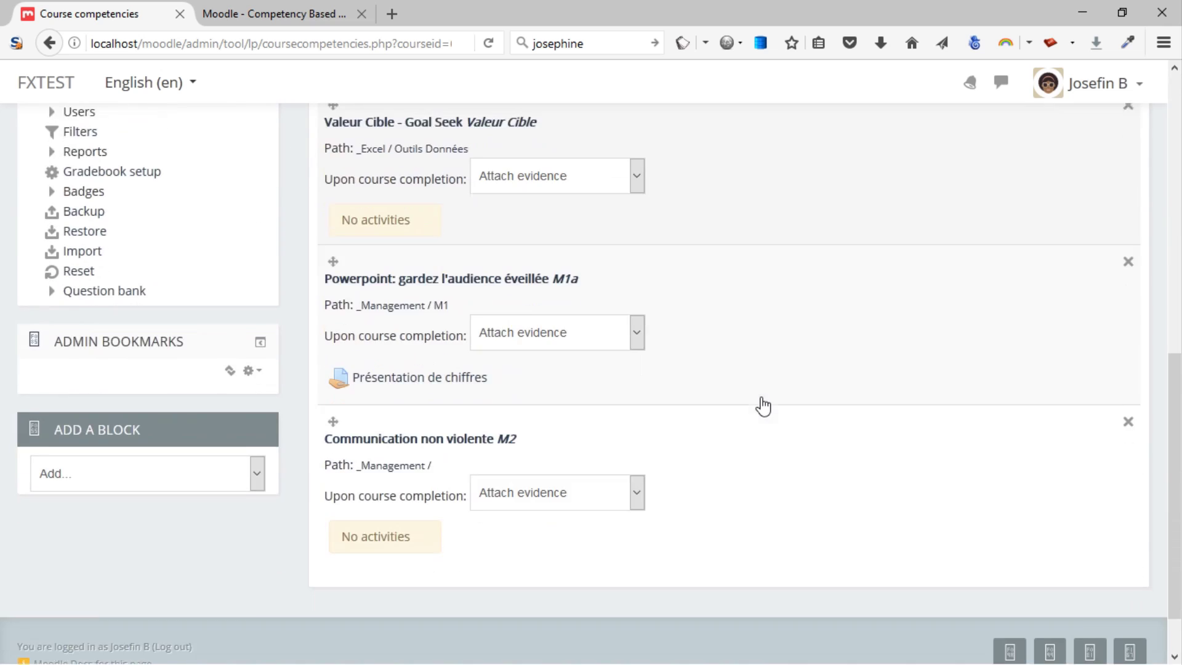
pyautogui.scroll(10, 763, 406)
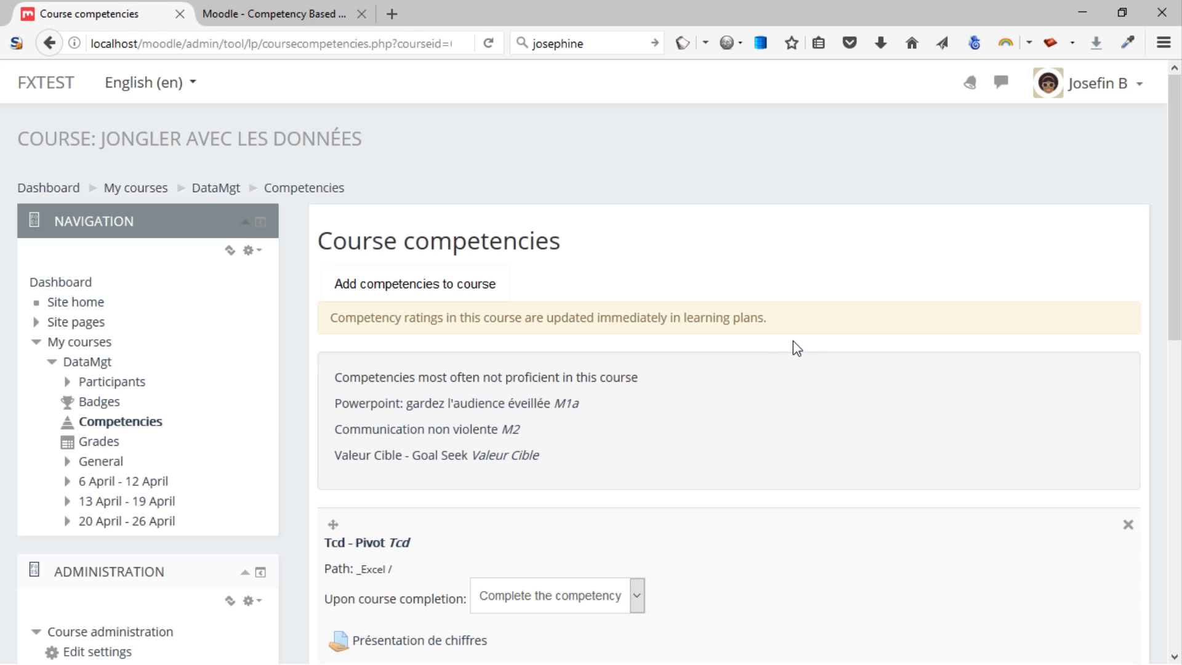
pyautogui.scroll(-1, 294, 319)
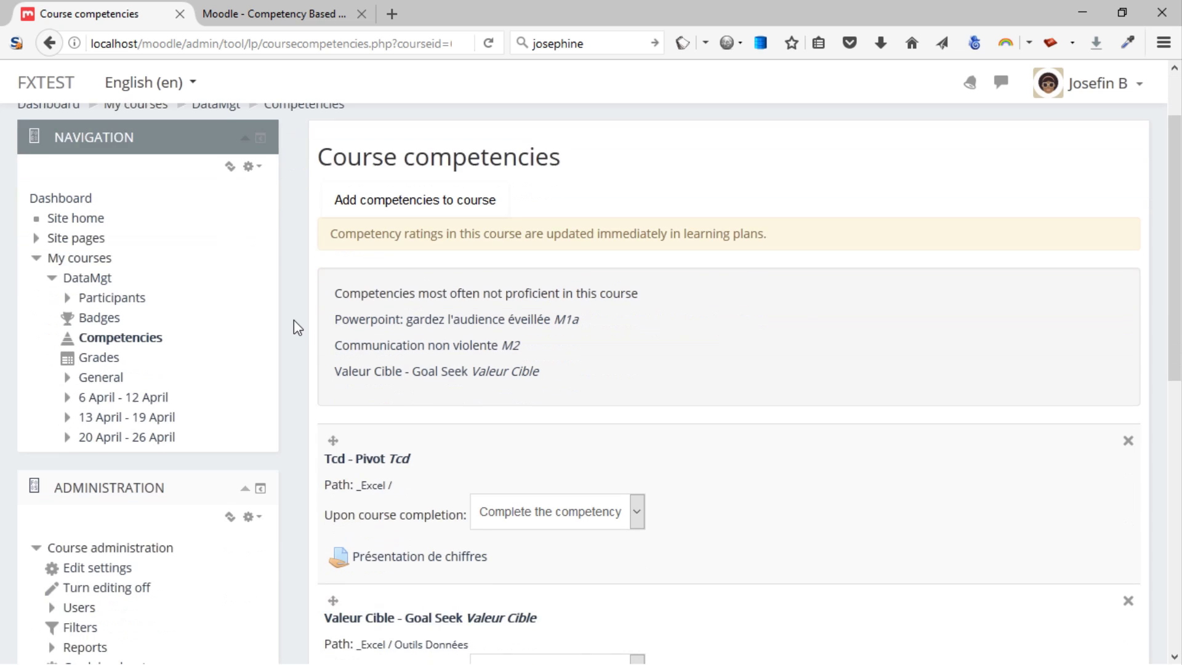
pyautogui.scroll(-1, 293, 319)
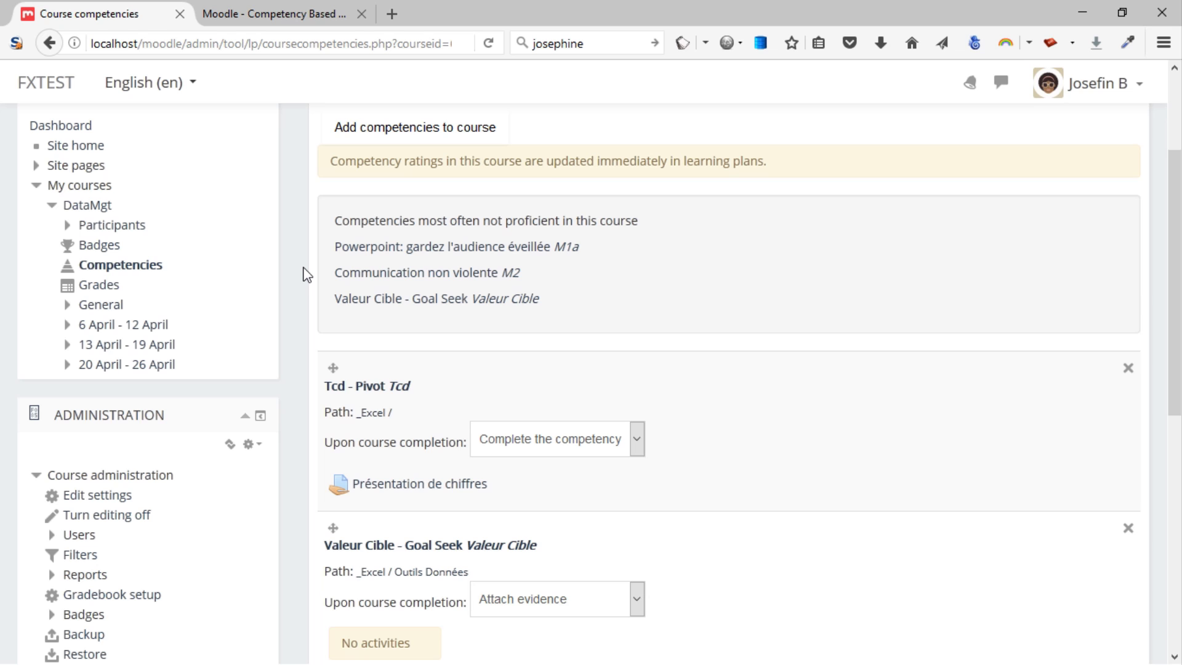
pyautogui.scroll(2, 306, 274)
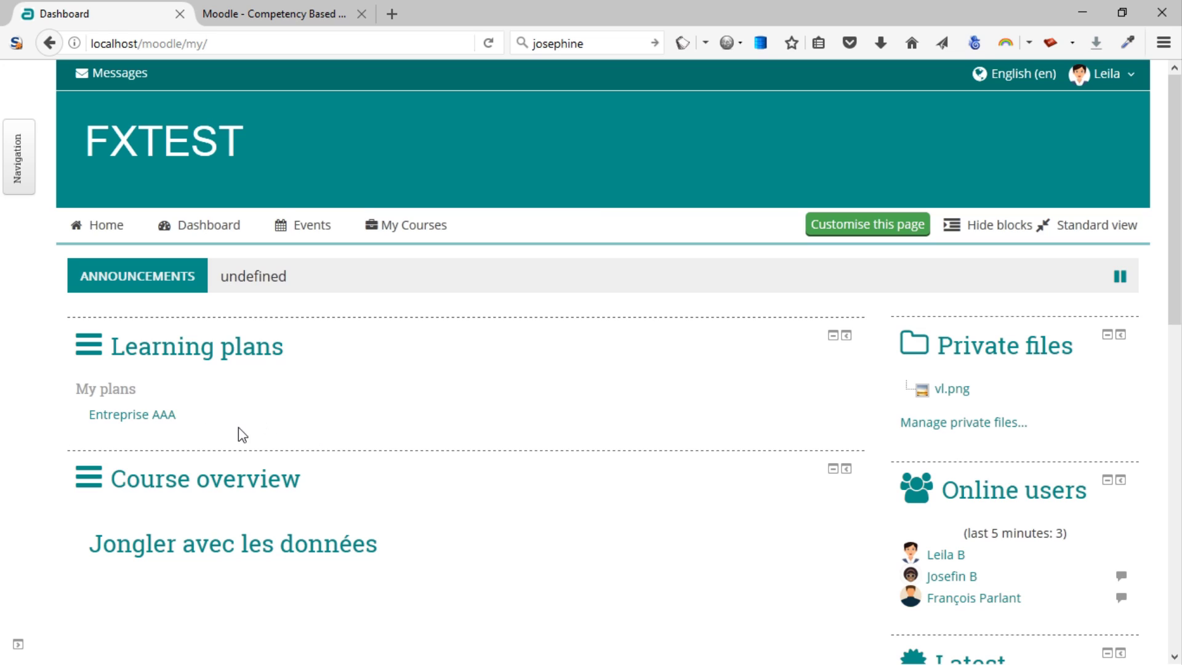
# Step: Open the student's Entreprise AAA learning plan, showing 1 of 7 competencies proficient (14.3 %)
pyautogui.click(138, 418)
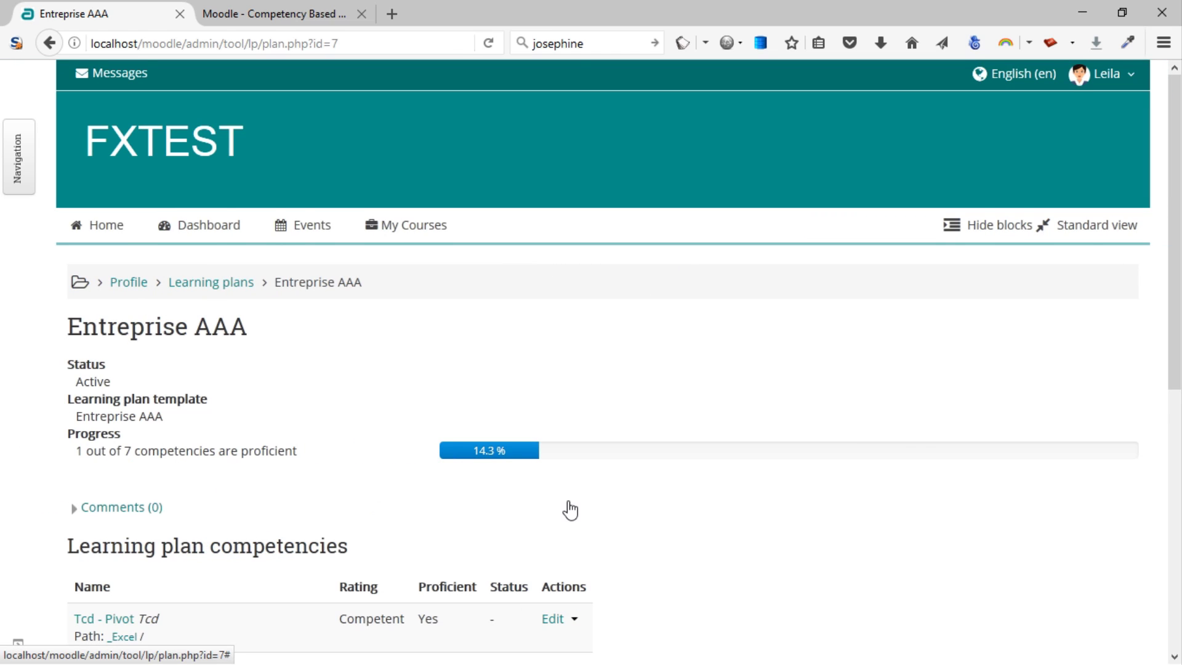
# Step: Scroll through the plan's seven competencies, where only 'Tcd - Pivot' is proficient, then back up
pyautogui.scroll(-5, 569, 509)
pyautogui.scroll(-2, 570, 508)
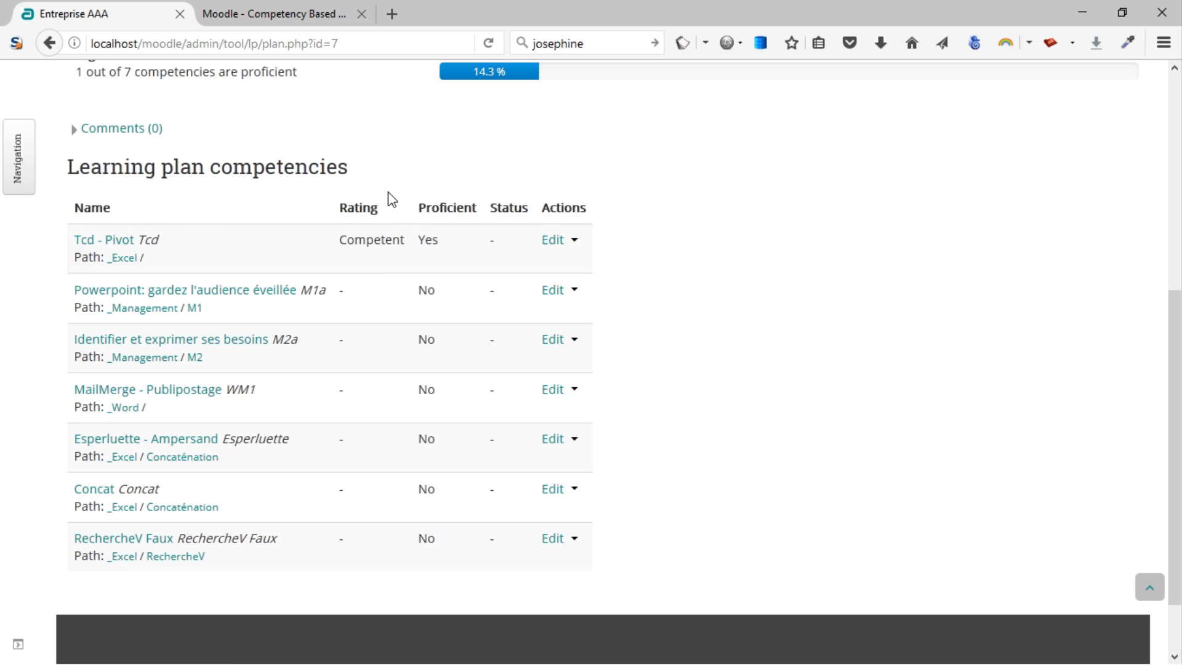
pyautogui.scroll(6, 788, 295)
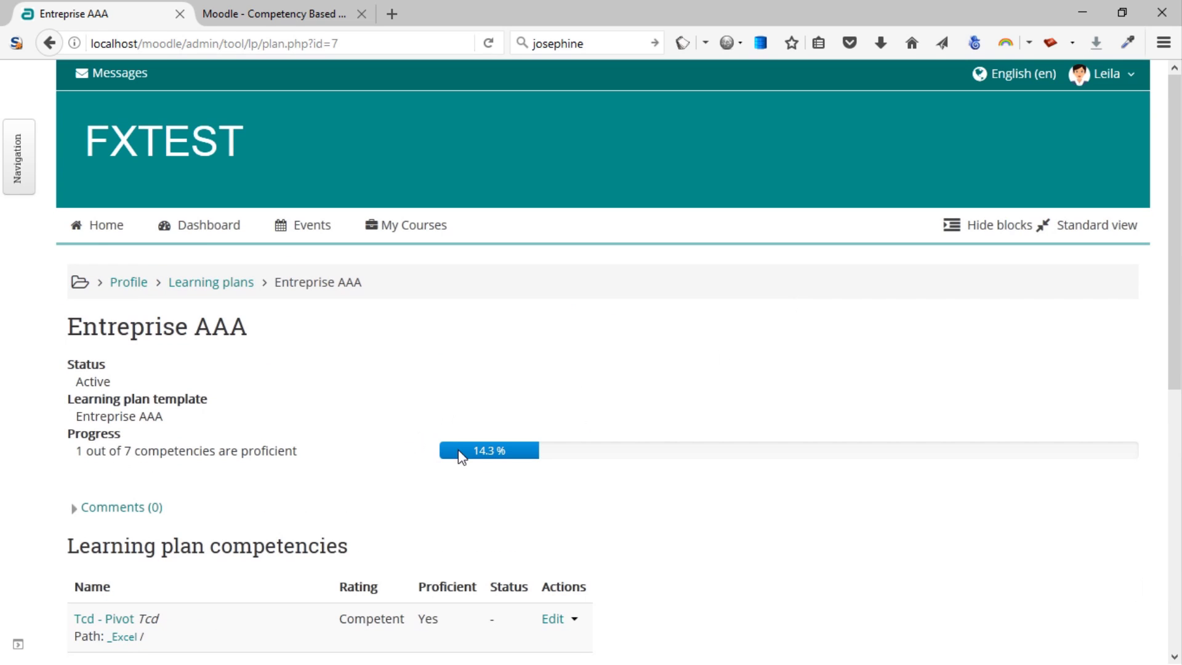